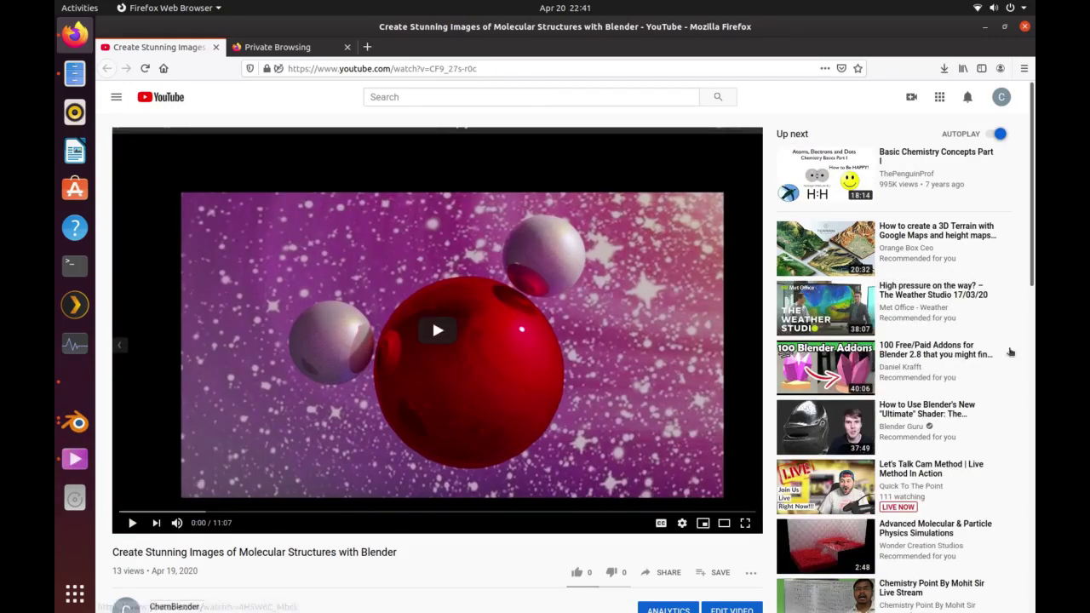
- Switch to Blender and hide the large sphere surrounding the water molecule in the viewport
{"action": "left_click", "coordinate": [75, 423]}
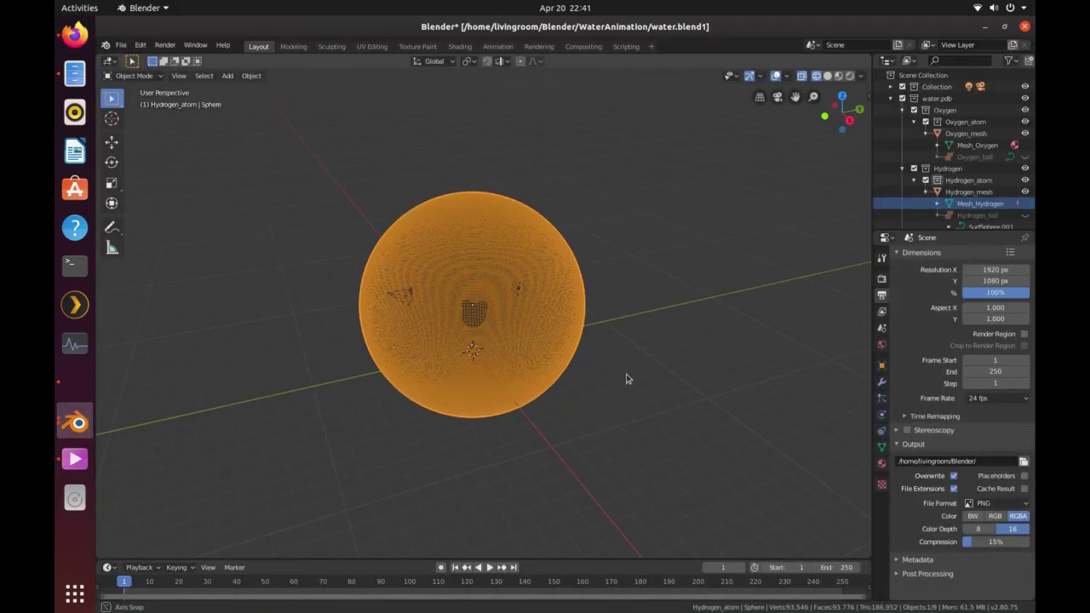
{"action": "mouse_move", "coordinate": [628, 378]}
{"action": "middle_mouse_down"}
{"action": "mouse_move", "coordinate": [596, 367]}
{"action": "mouse_move", "coordinate": [622, 370]}
{"action": "middle_mouse_up"}
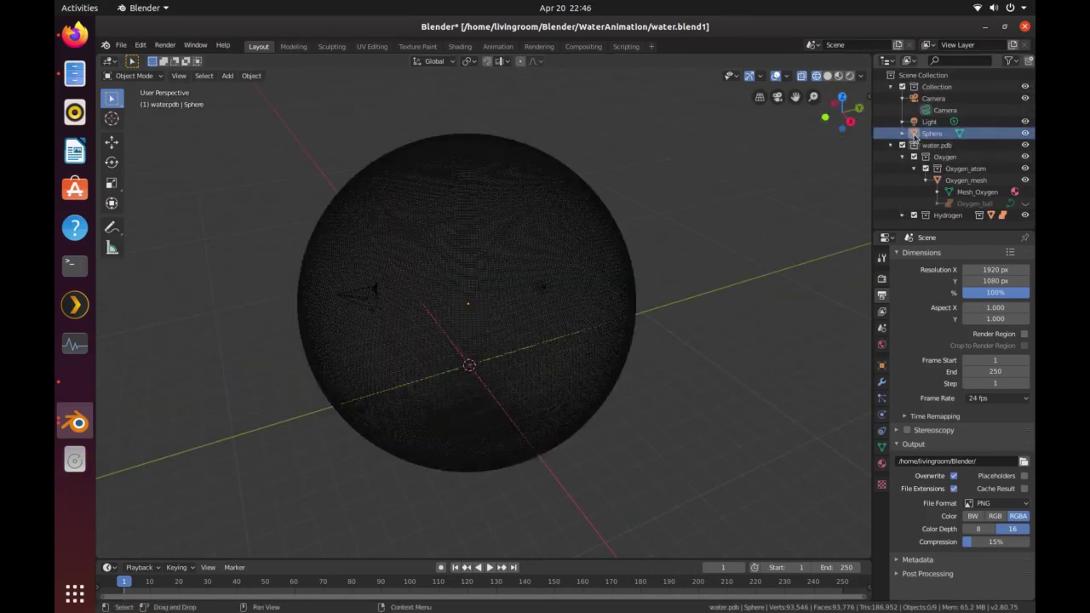
{"action": "left_click", "coordinate": [1025, 135]}
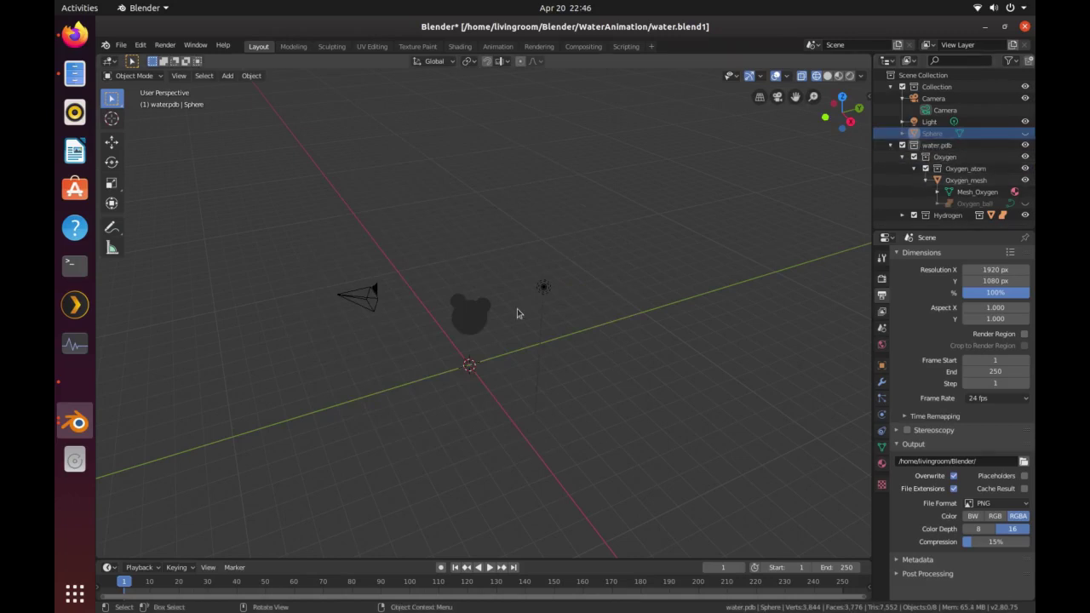
{"action": "mouse_move", "coordinate": [516, 312]}
{"action": "middle_mouse_down"}
{"action": "mouse_move", "coordinate": [545, 282]}
{"action": "mouse_move", "coordinate": [502, 305]}
{"action": "middle_mouse_up"}
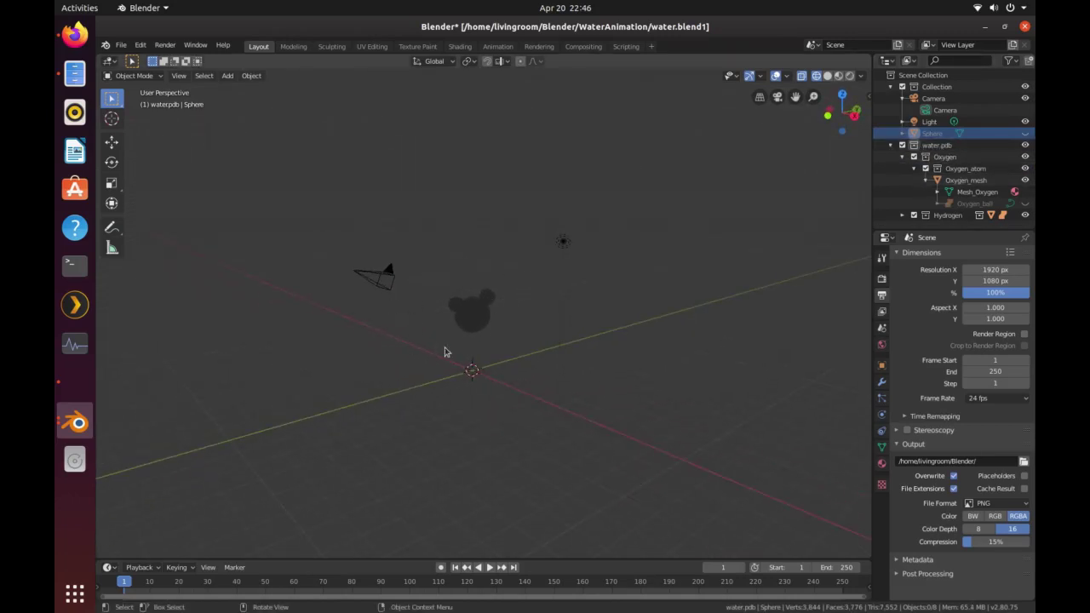
{"action": "middle_click_drag", "start_coordinate": [443, 351], "coordinate": [528, 388]}
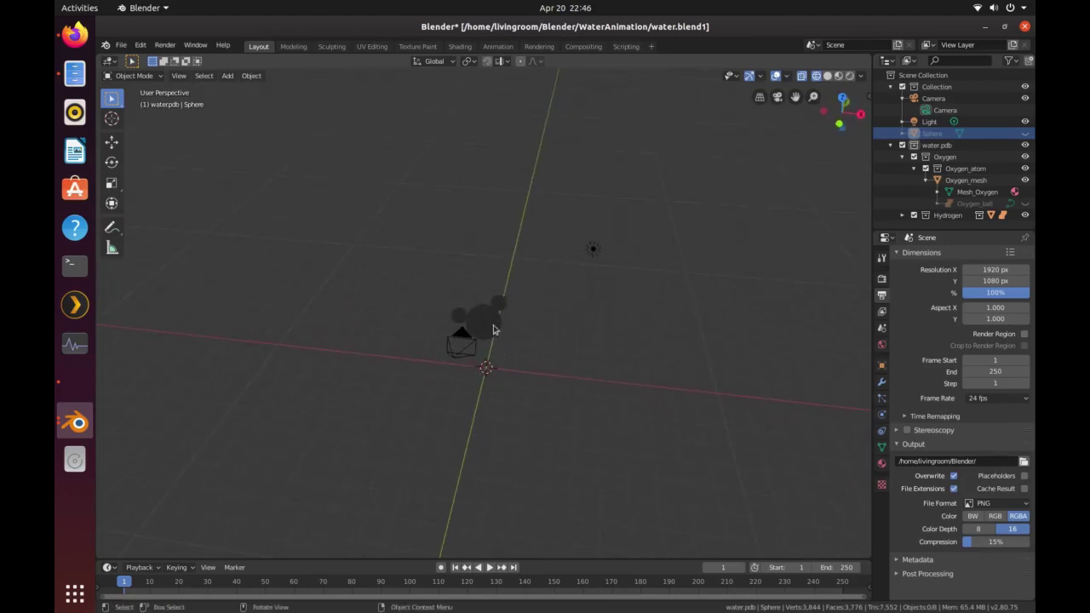
{"action": "middle_click_drag", "start_coordinate": [493, 328], "coordinate": [553, 350]}
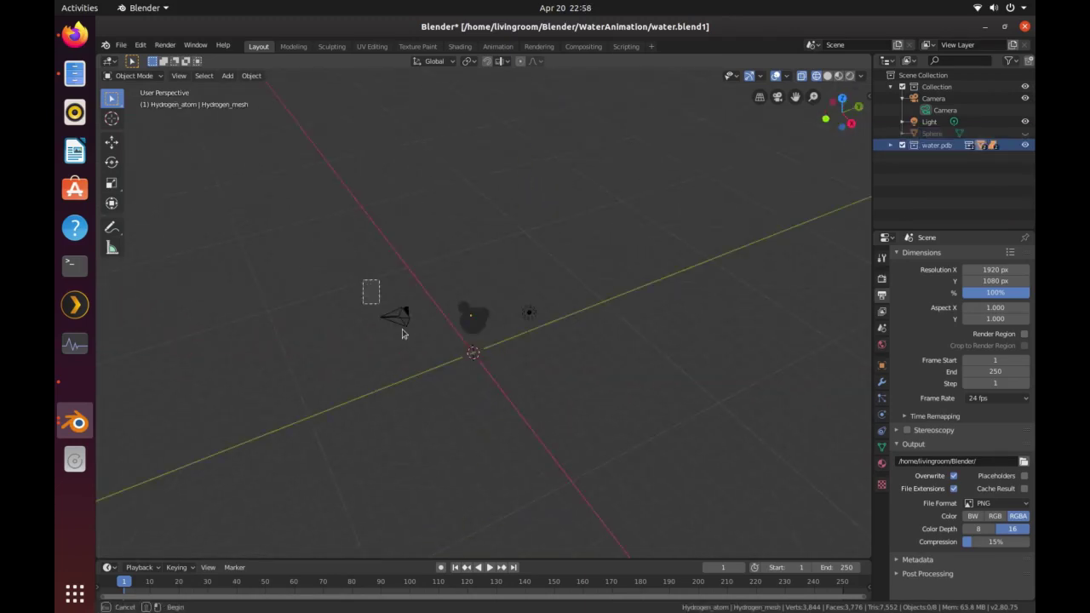
- Lower the camera along the Z axis and rotate it 15° about the global X axis
{"action": "left_click_drag", "start_coordinate": [402, 334], "coordinate": [421, 349]}
{"action": "key", "text": "g"}
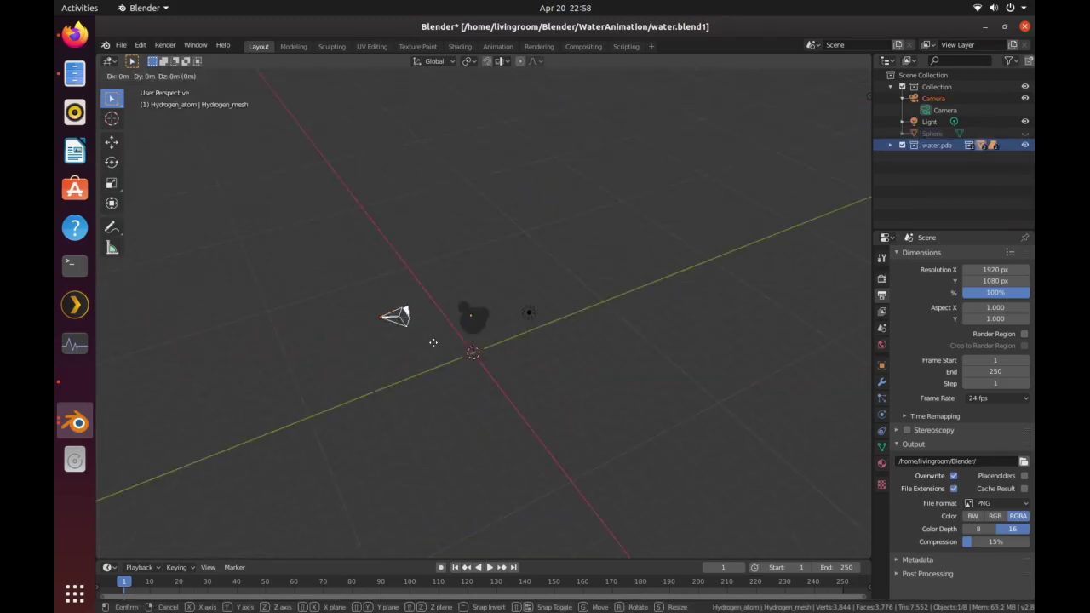
{"action": "key", "text": "z"}
{"action": "left_click", "coordinate": [433, 346]}
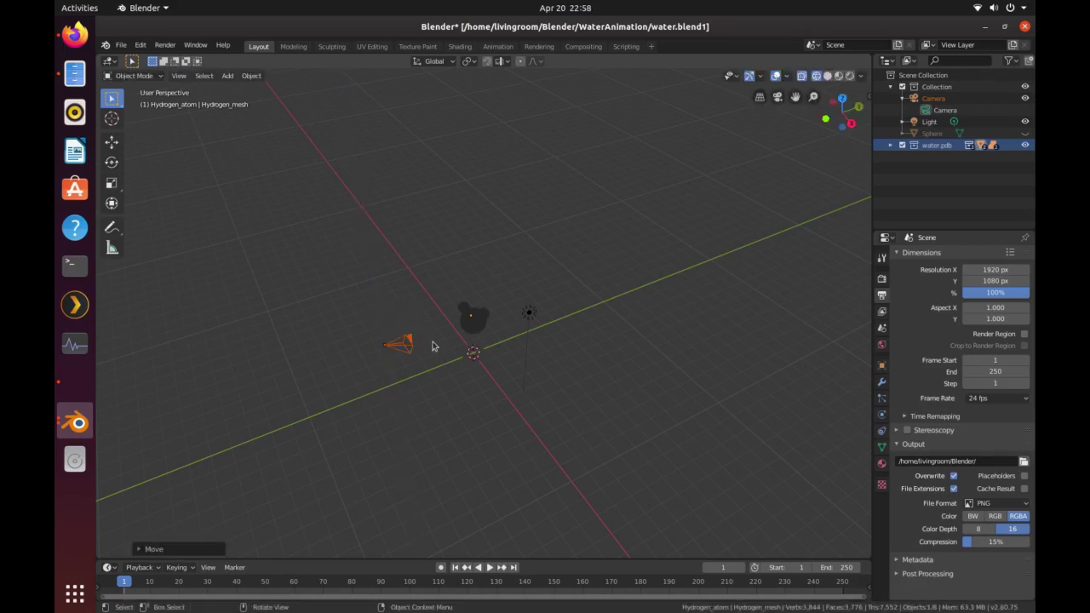
{"action": "key", "text": "r"}
{"action": "key", "text": "x"}
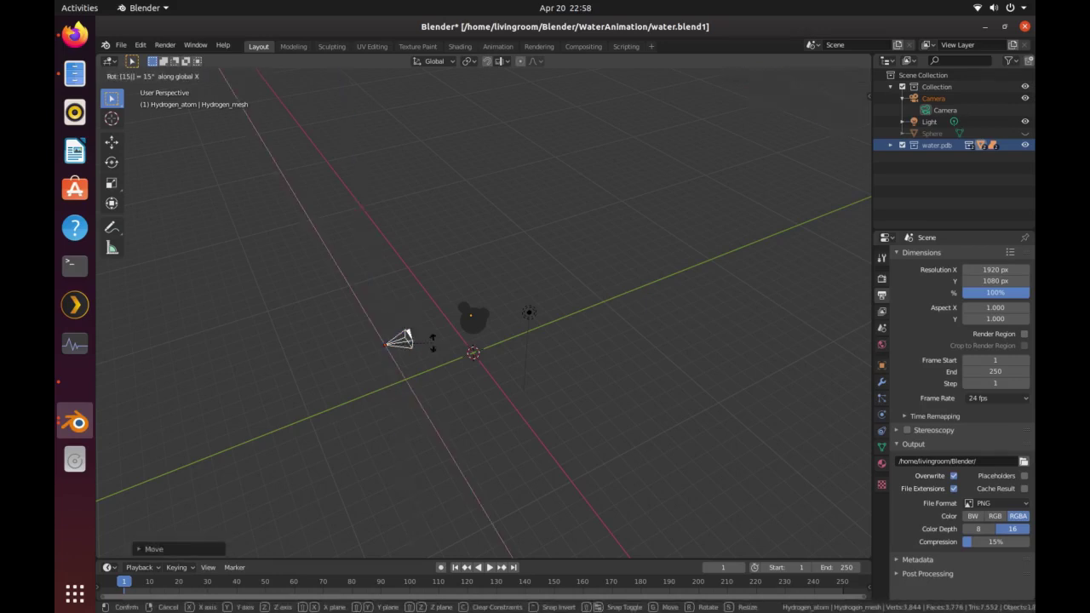
{"action": "left_click", "coordinate": [433, 345]}
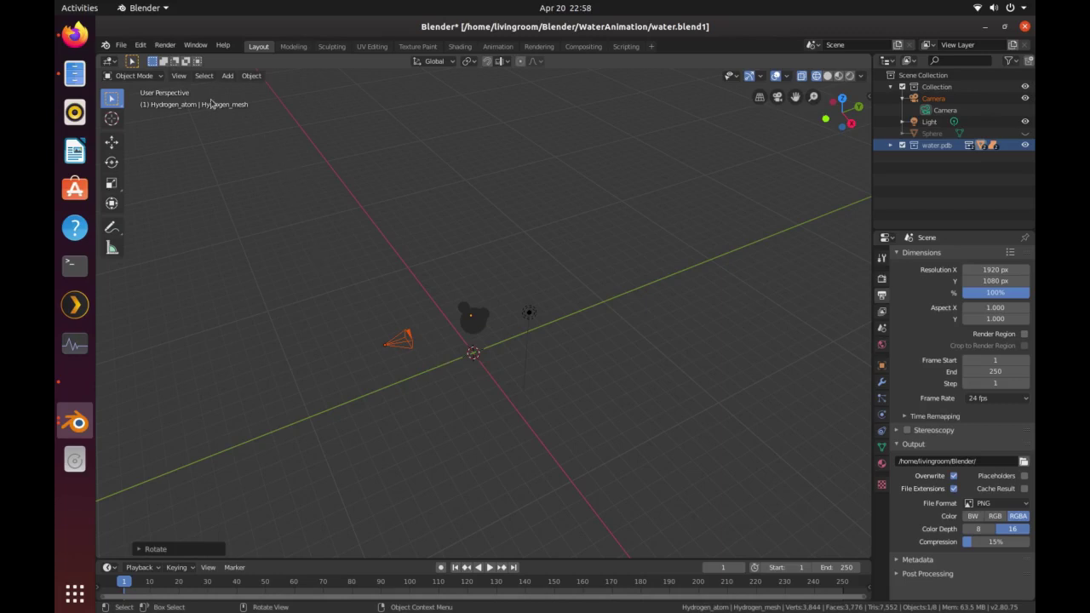
- Look through the active camera and rotate it about 5° around global X to frame the whole molecule, then leave the camera view
{"action": "left_click", "coordinate": [179, 75]}
{"action": "mouse_move", "coordinate": [202, 194]}
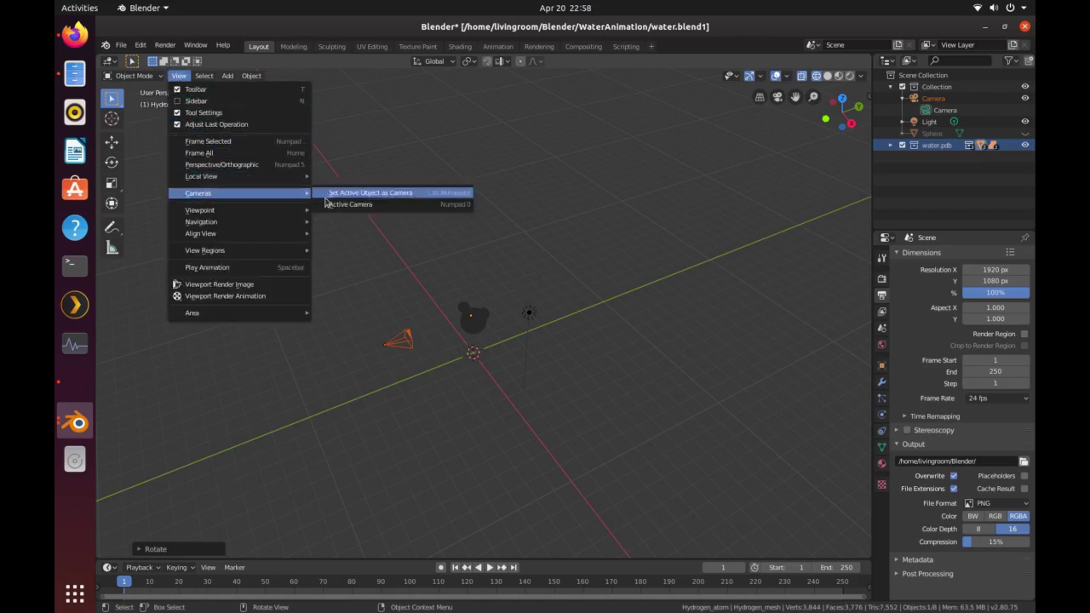
{"action": "left_click", "coordinate": [327, 204]}
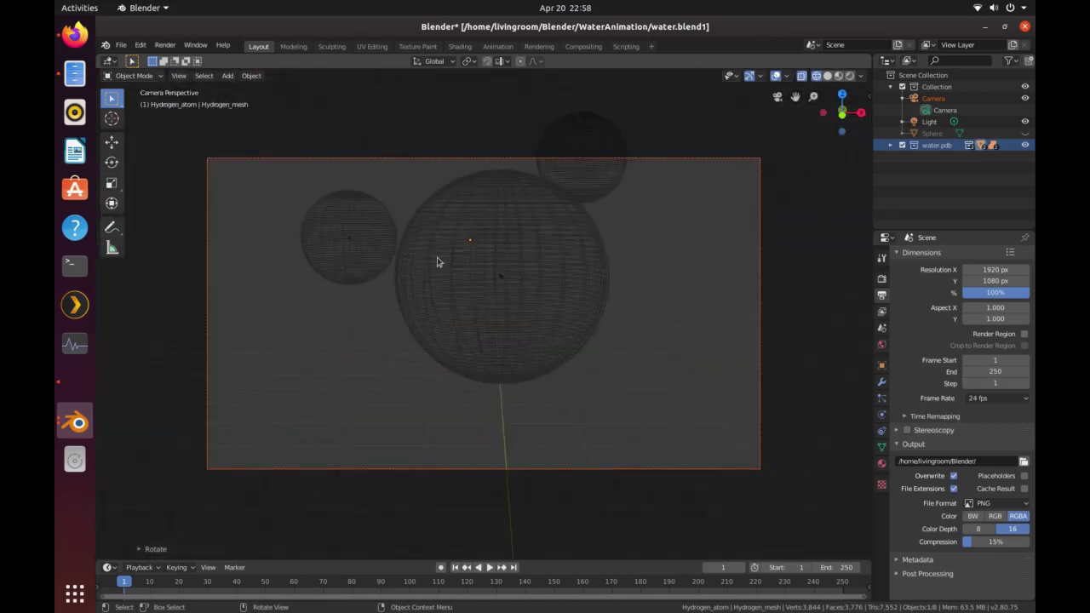
{"action": "key", "text": "r"}
{"action": "key", "text": "x"}
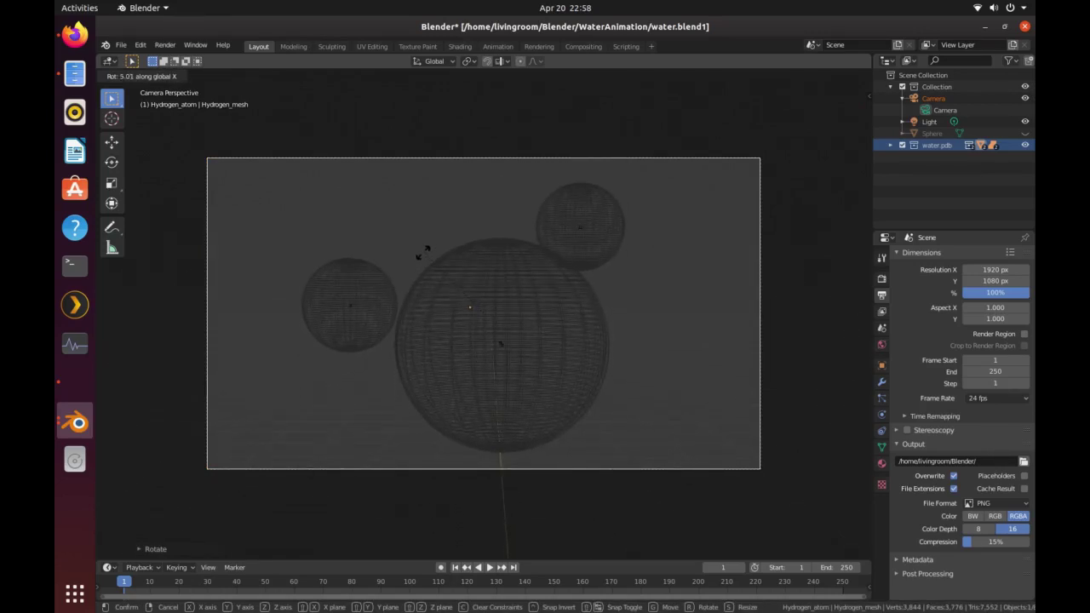
{"action": "left_click", "coordinate": [423, 252]}
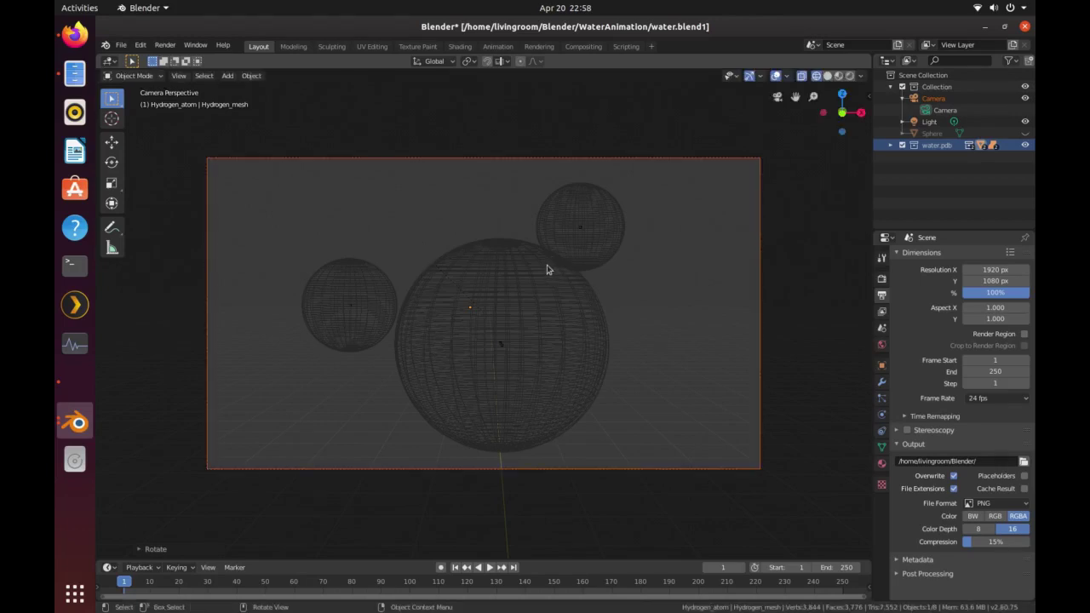
{"action": "key", "text": "KP_0"}
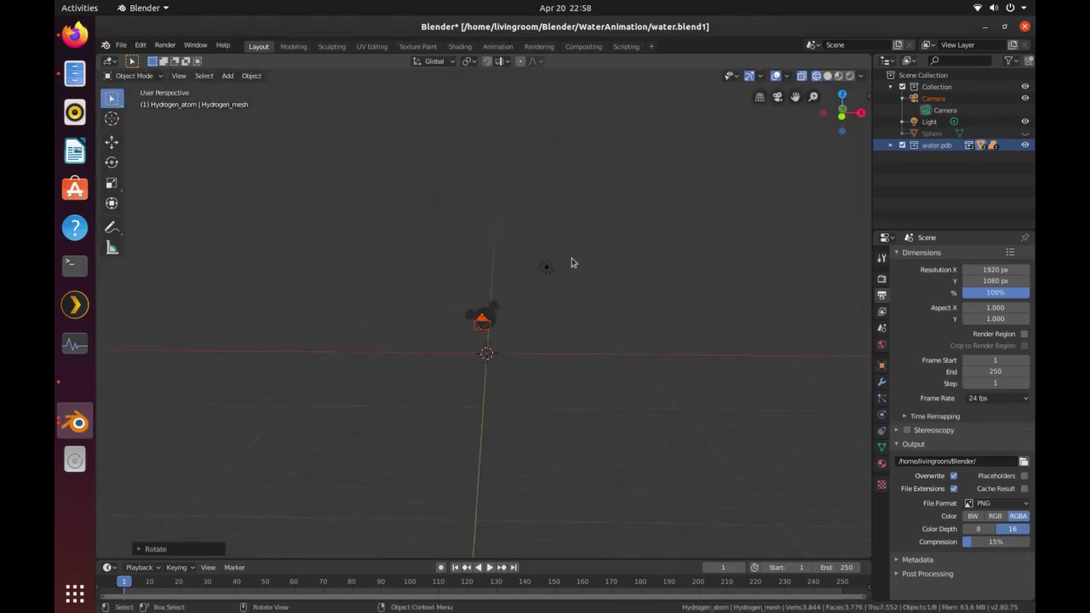
- Move the light -4 m along X and -1 m along Y
{"action": "middle_click_drag", "start_coordinate": [481, 324], "coordinate": [524, 331]}
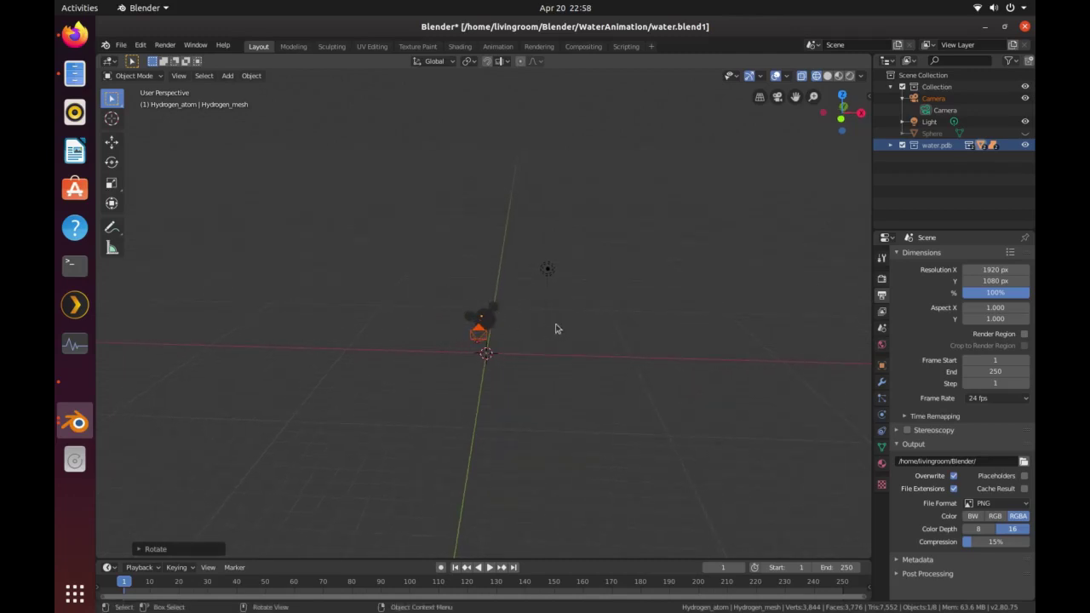
{"action": "middle_click_drag", "start_coordinate": [556, 329], "coordinate": [570, 353]}
{"action": "left_click_drag", "start_coordinate": [522, 257], "coordinate": [571, 296]}
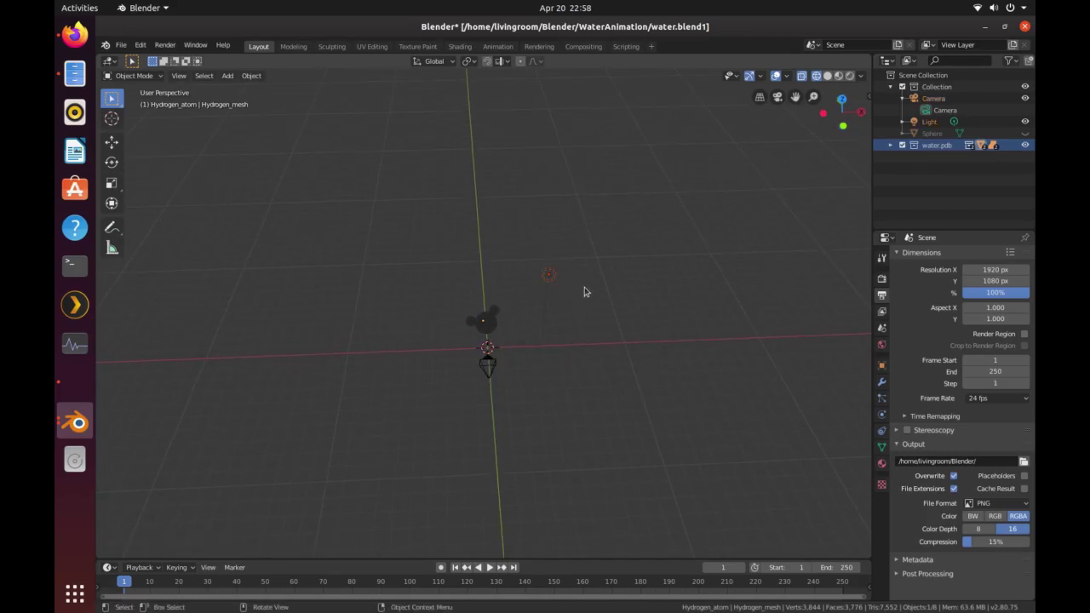
{"action": "type", "text": "gx-4"}
{"action": "key", "text": "Return"}
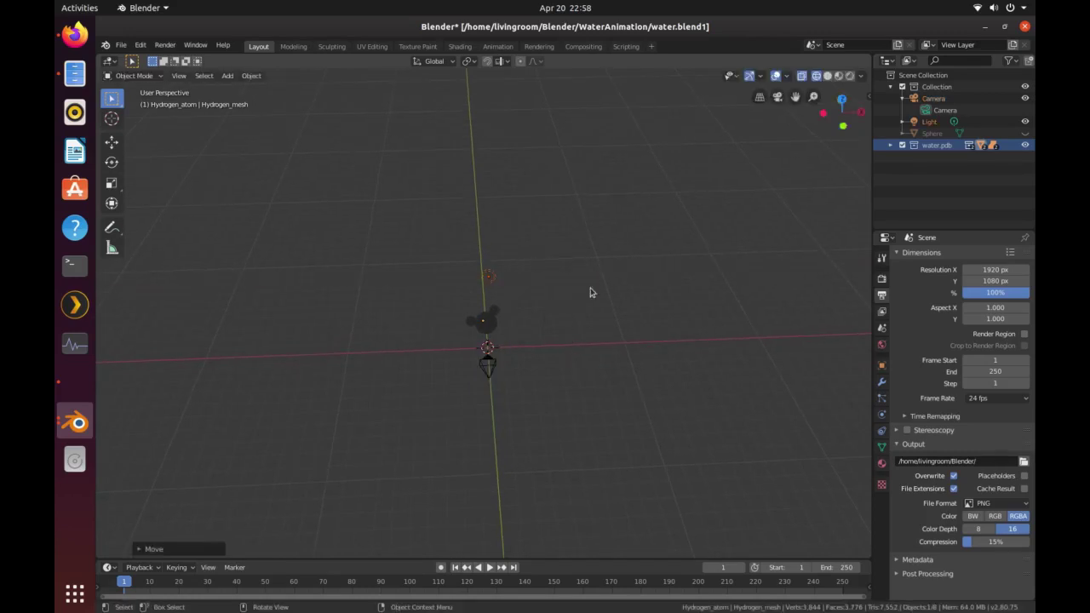
{"action": "type", "text": "gy"}
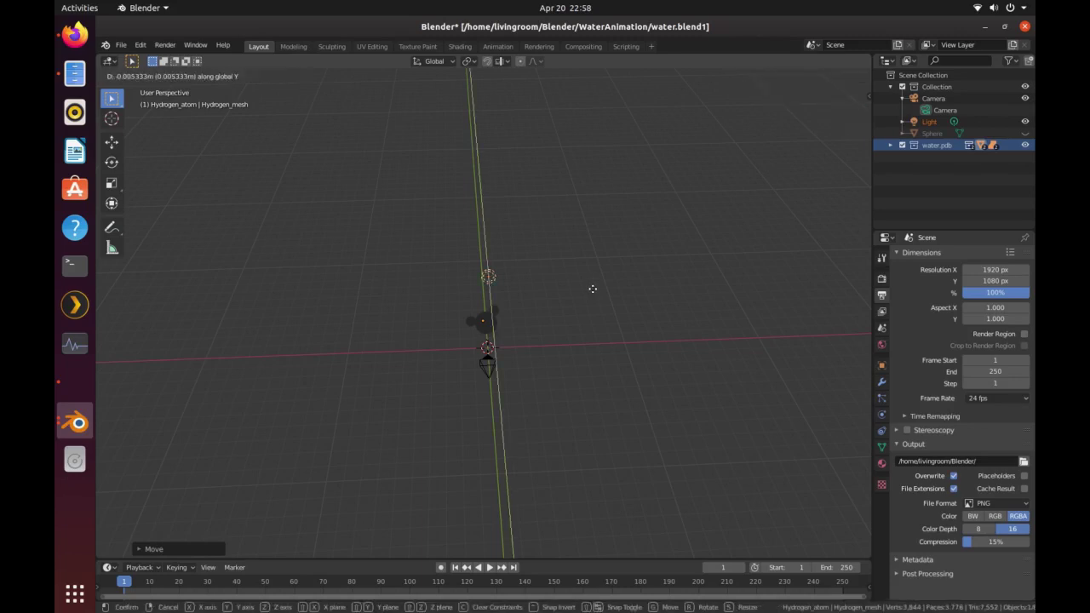
{"action": "type", "text": "-1"}
{"action": "key", "text": "Return"}
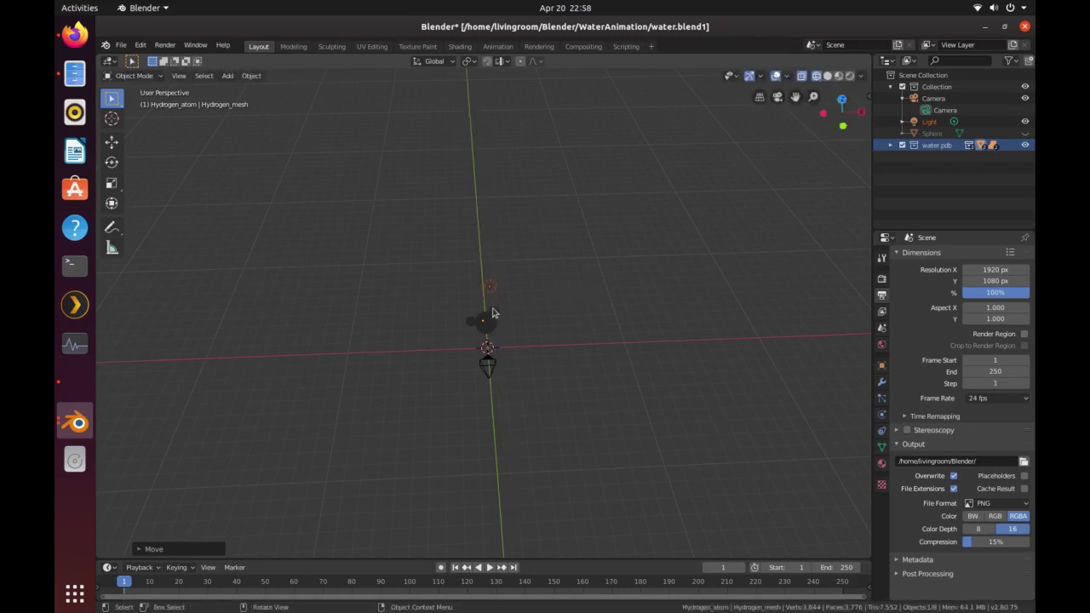
- Make the hidden sphere around the molecule visible again in the viewport
{"action": "middle_click_drag", "start_coordinate": [492, 313], "coordinate": [500, 294]}
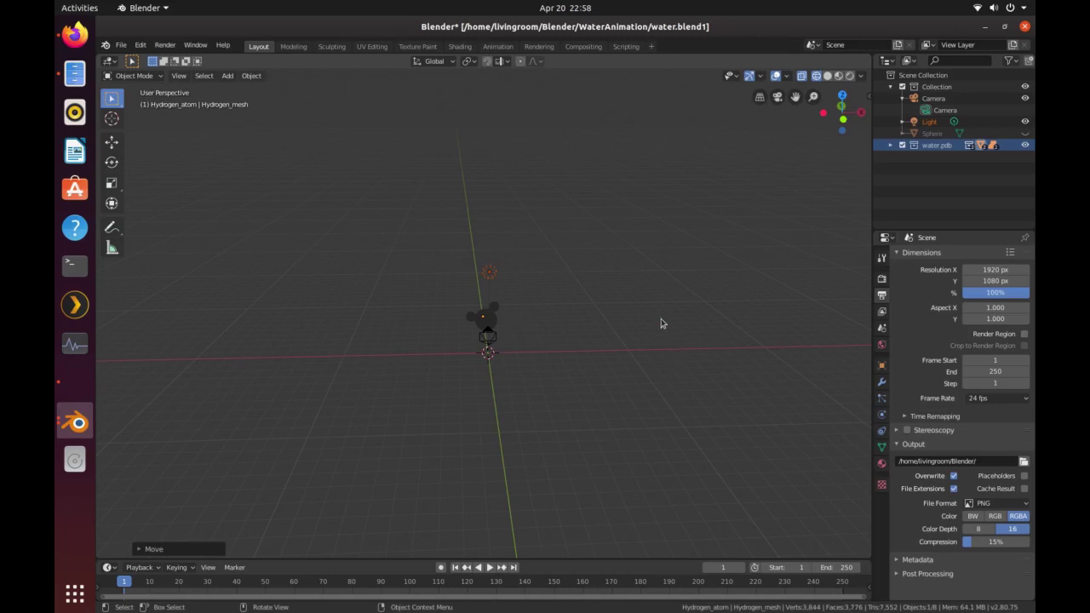
{"action": "middle_click_drag", "start_coordinate": [660, 324], "coordinate": [559, 285]}
{"action": "left_click", "coordinate": [1025, 135]}
{"action": "scroll", "coordinate": [577, 293], "scroll_direction": "up", "scroll_amount": 6}
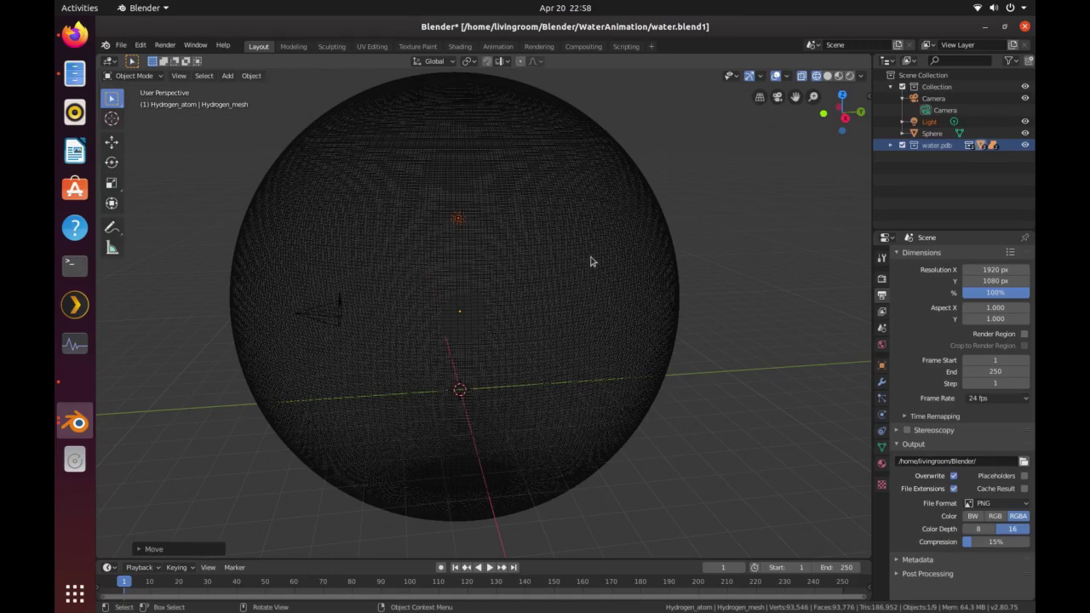
- Scale the surrounding sphere down uniformly so it closely encloses the camera, light and molecule
{"action": "left_click", "coordinate": [705, 284]}
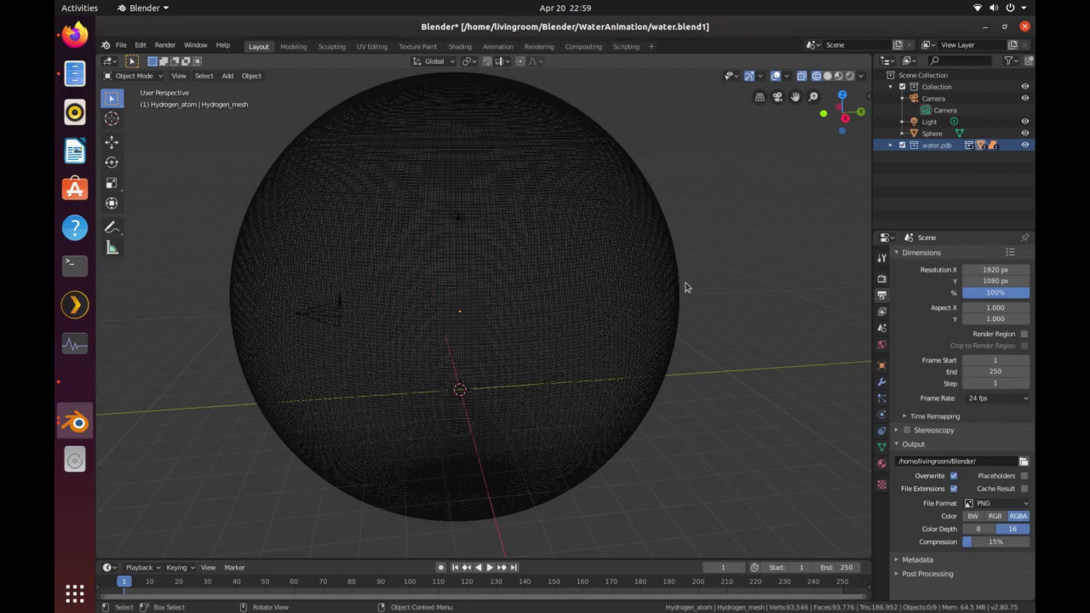
{"action": "left_click", "coordinate": [638, 264]}
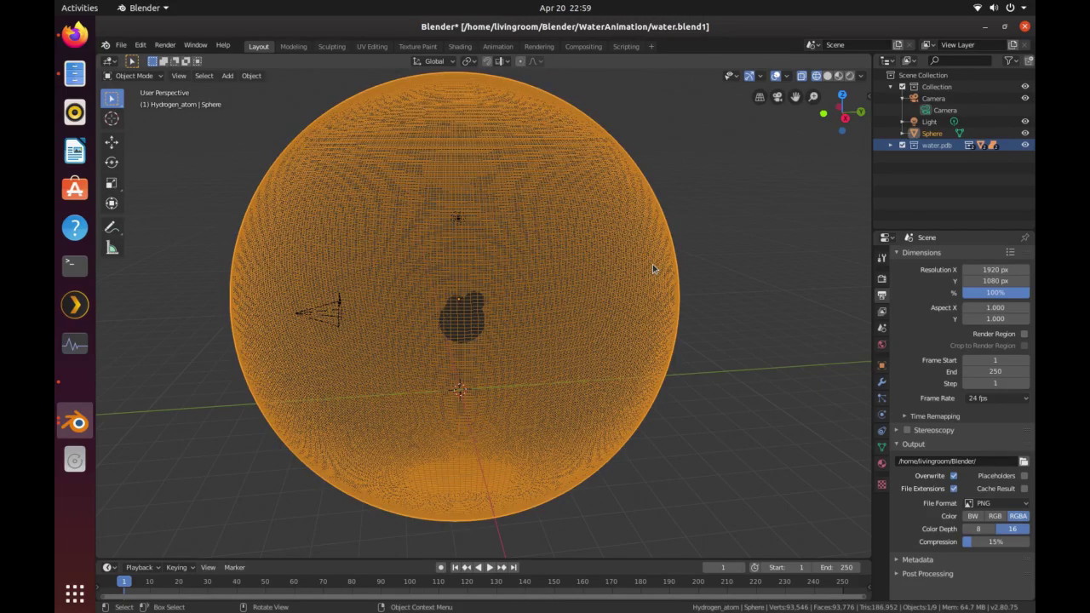
{"action": "key", "text": "s"}
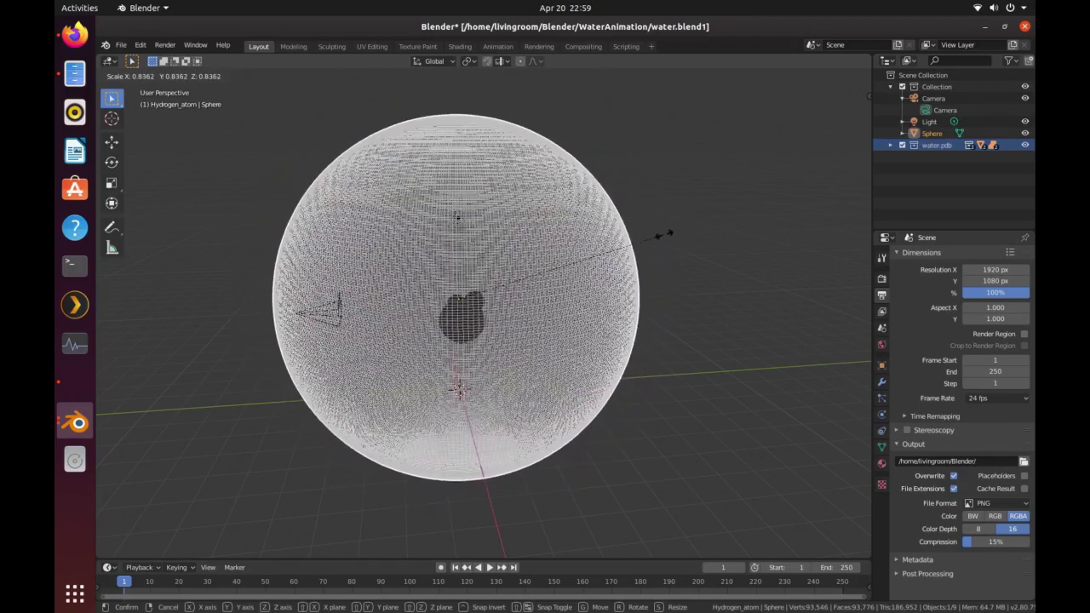
{"action": "left_click", "coordinate": [647, 243]}
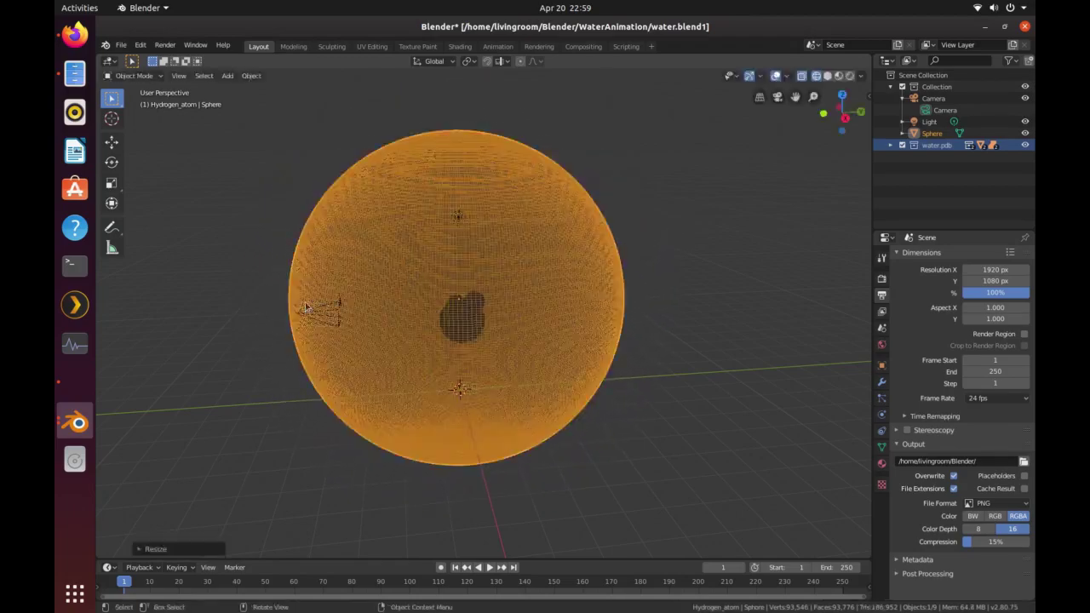
{"action": "middle_click_drag", "start_coordinate": [640, 328], "coordinate": [622, 253]}
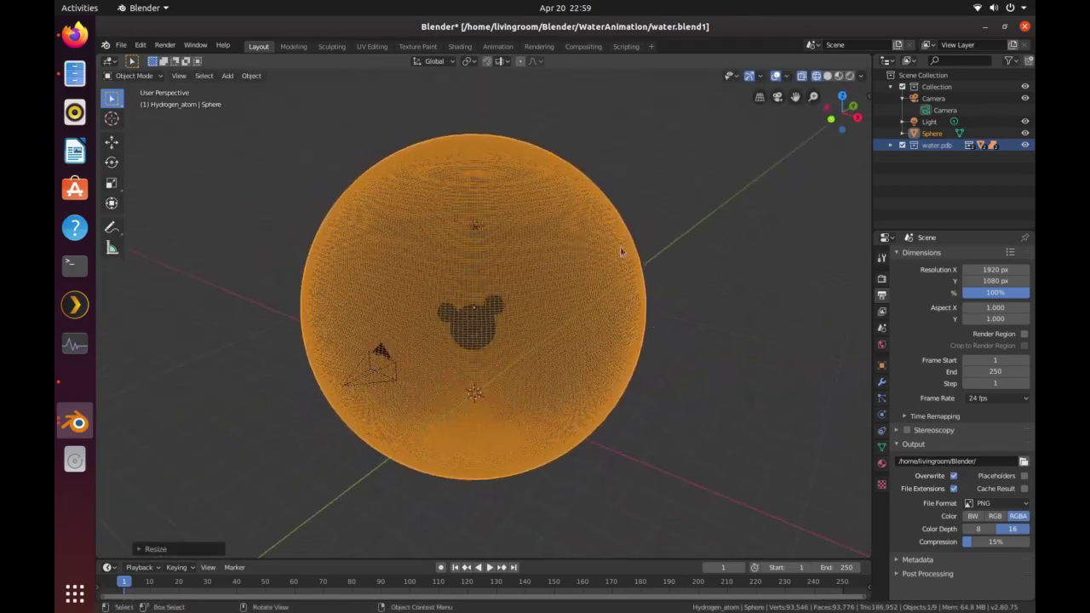
{"action": "middle_click_drag", "start_coordinate": [665, 294], "coordinate": [610, 335]}
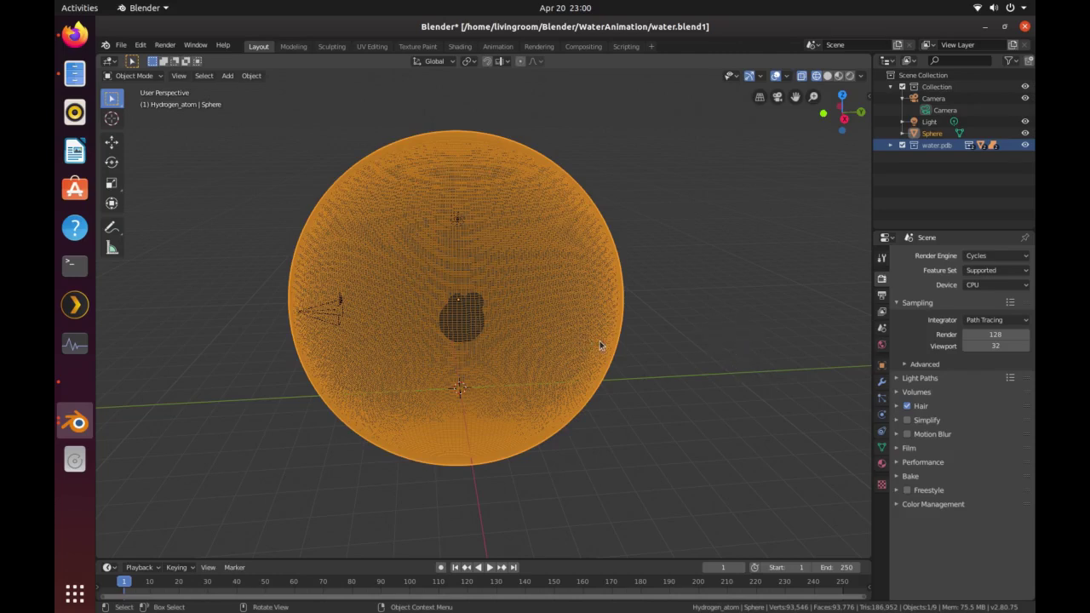
- Display the surrounding sphere's material settings and open its shader nodes in the Shading workspace
{"action": "left_click", "coordinate": [882, 464]}
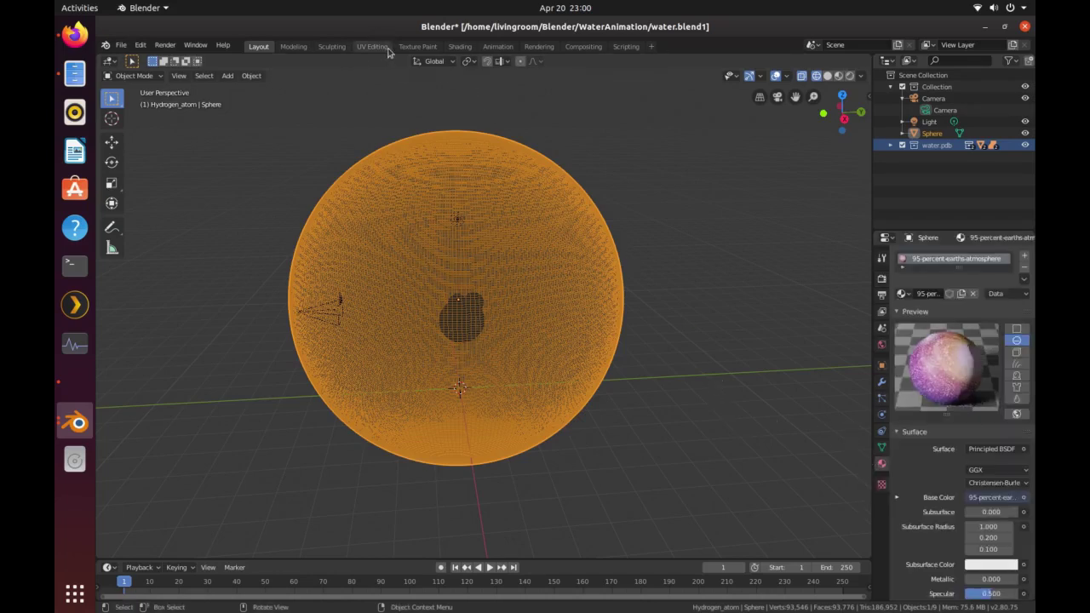
{"action": "left_click", "coordinate": [460, 46]}
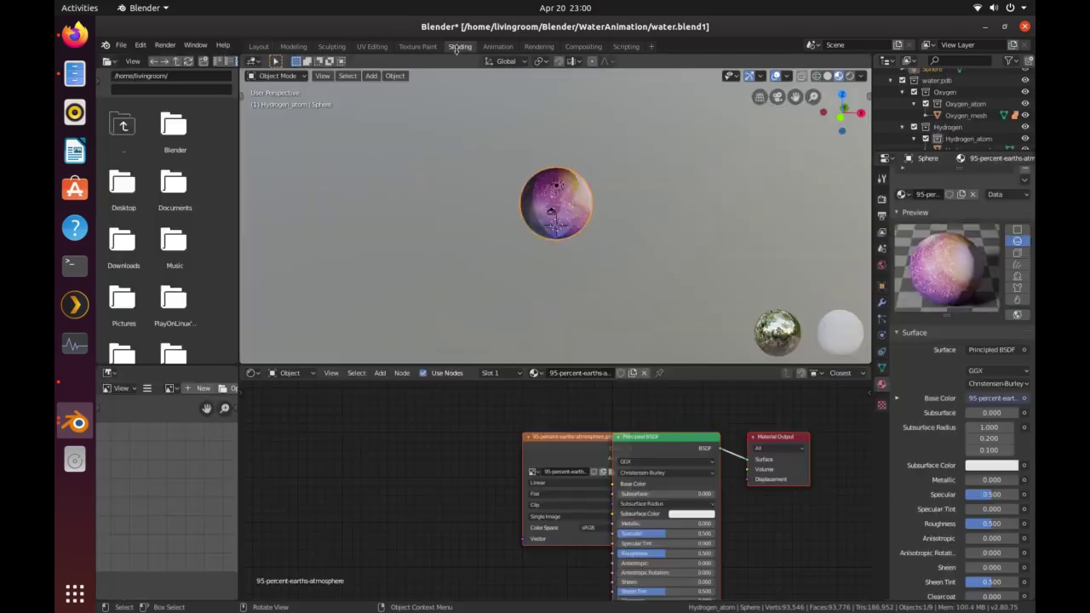
{"action": "left_click_drag", "start_coordinate": [576, 438], "coordinate": [517, 439]}
{"action": "left_click", "coordinate": [631, 432]}
{"action": "left_click", "coordinate": [435, 437]}
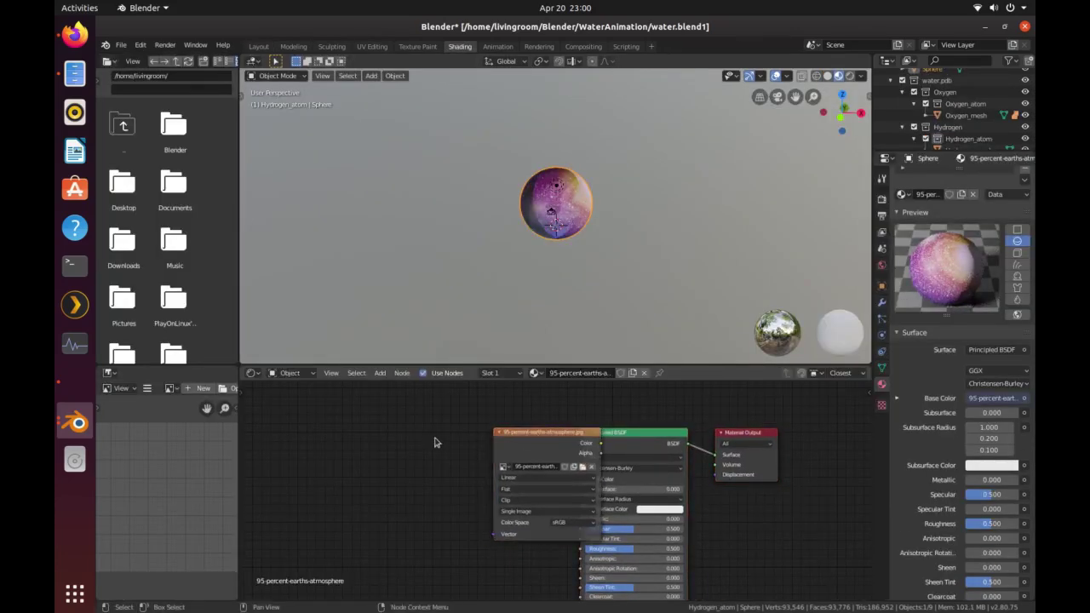
{"action": "key", "text": "shift+a"}
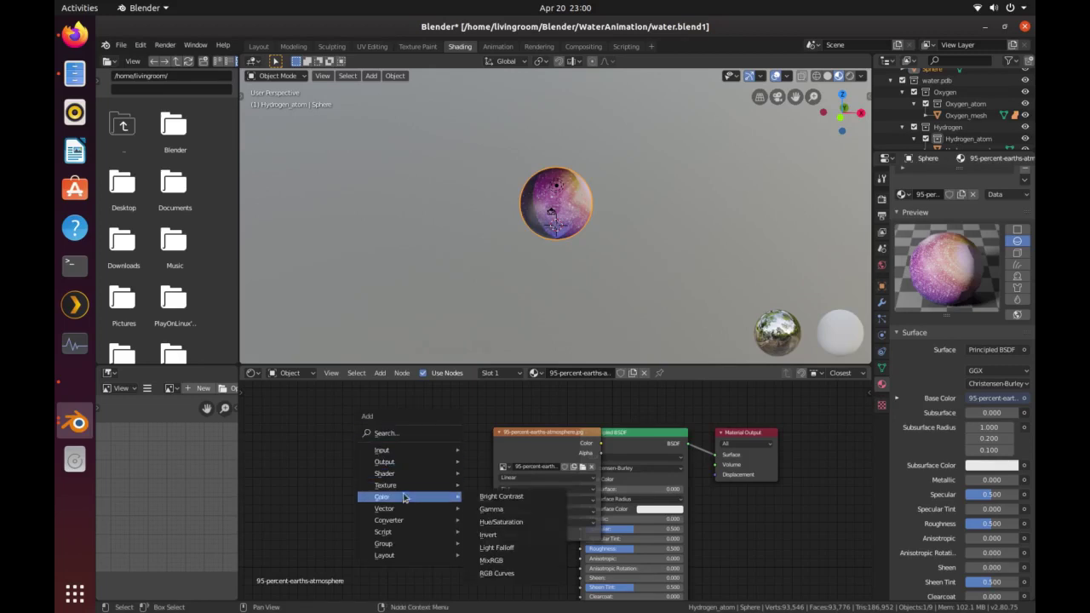
{"action": "mouse_move", "coordinate": [400, 487]}
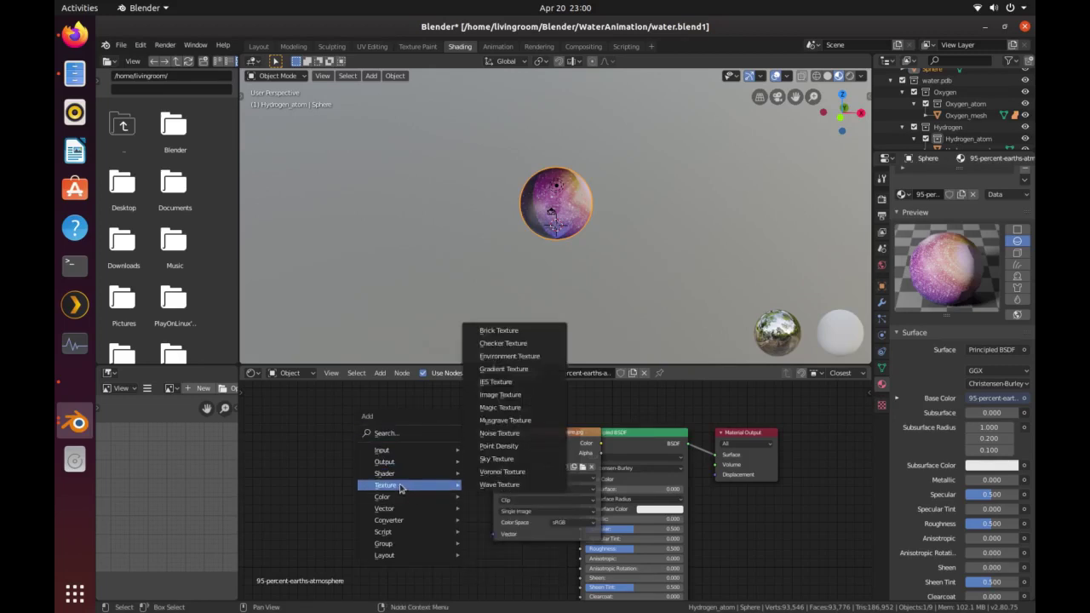
{"action": "left_click", "coordinate": [498, 397]}
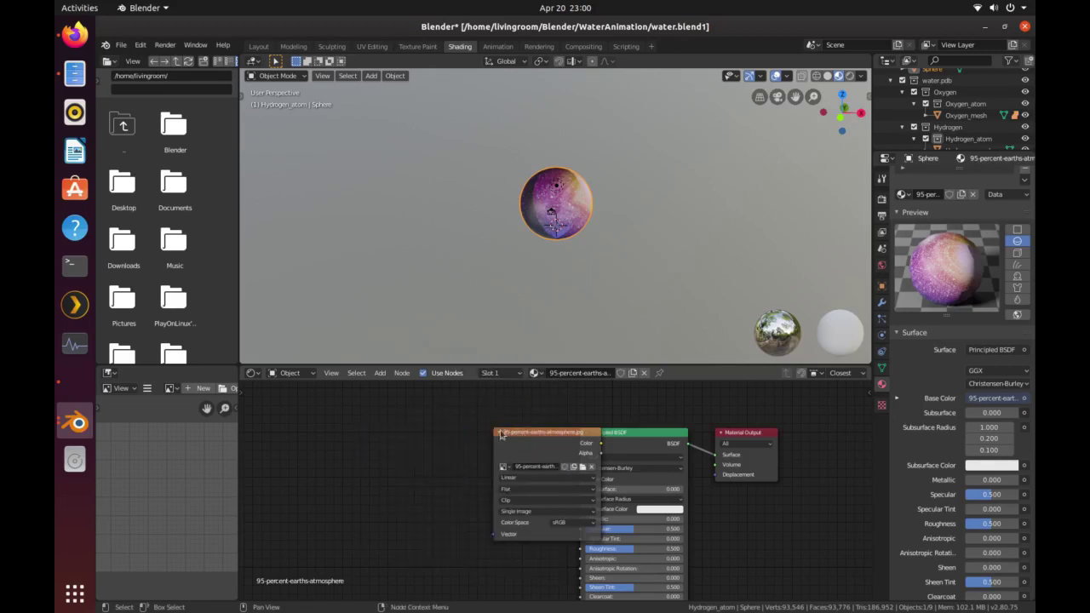
- Move the 95-percent-earths-atmosphere.jpg image texture node clear of the Principled BSDF node
{"action": "left_click_drag", "start_coordinate": [582, 433], "coordinate": [537, 442]}
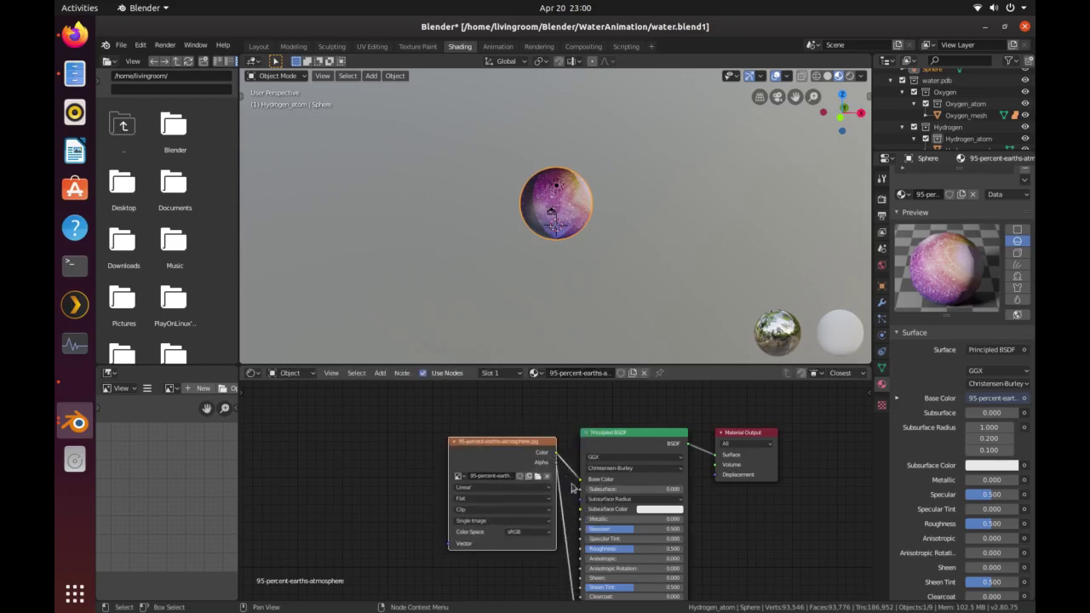
- Load 95-percent-earths-atmosphere.jpg from the WaterAnimation folder into the sphere material's image texture node
{"action": "scroll", "coordinate": [569, 477], "scroll_direction": "down", "scroll_amount": 4, "text": "shift"}
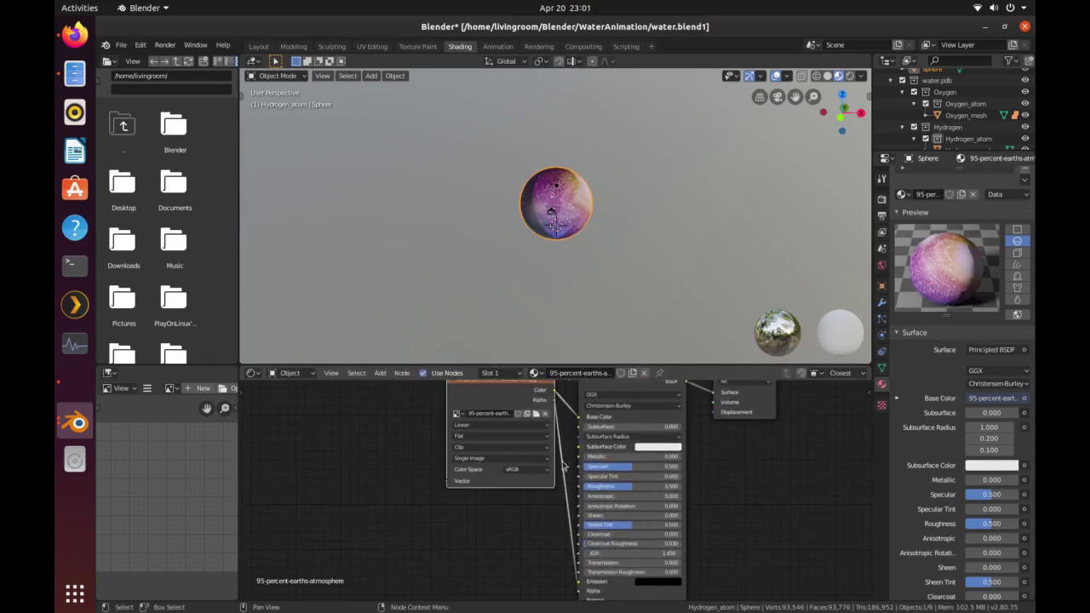
{"action": "scroll", "coordinate": [545, 481], "scroll_direction": "up", "scroll_amount": 3, "text": "shift"}
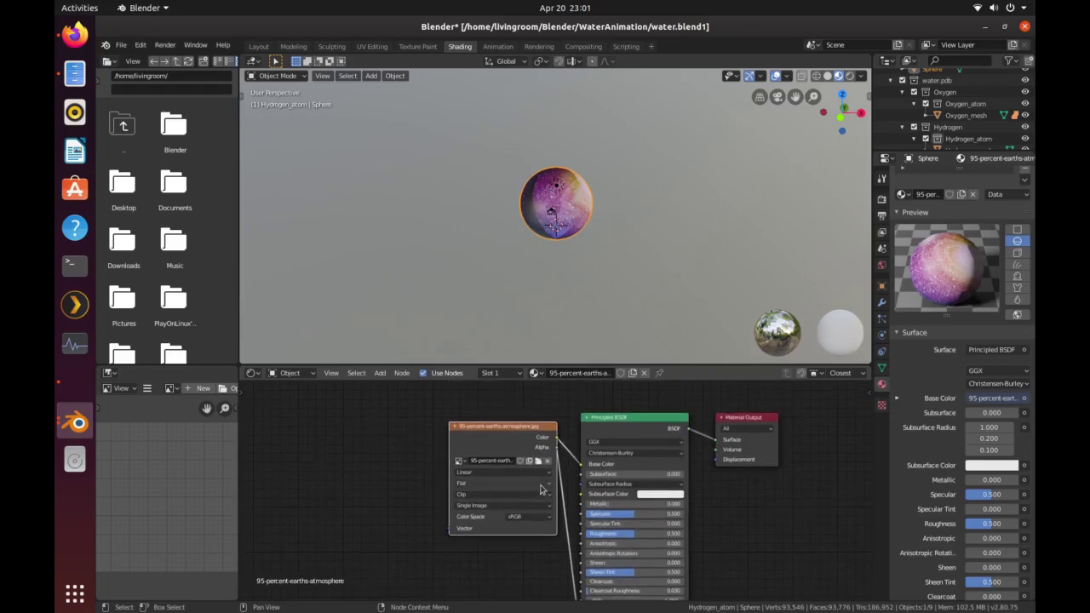
{"action": "left_click", "coordinate": [537, 460]}
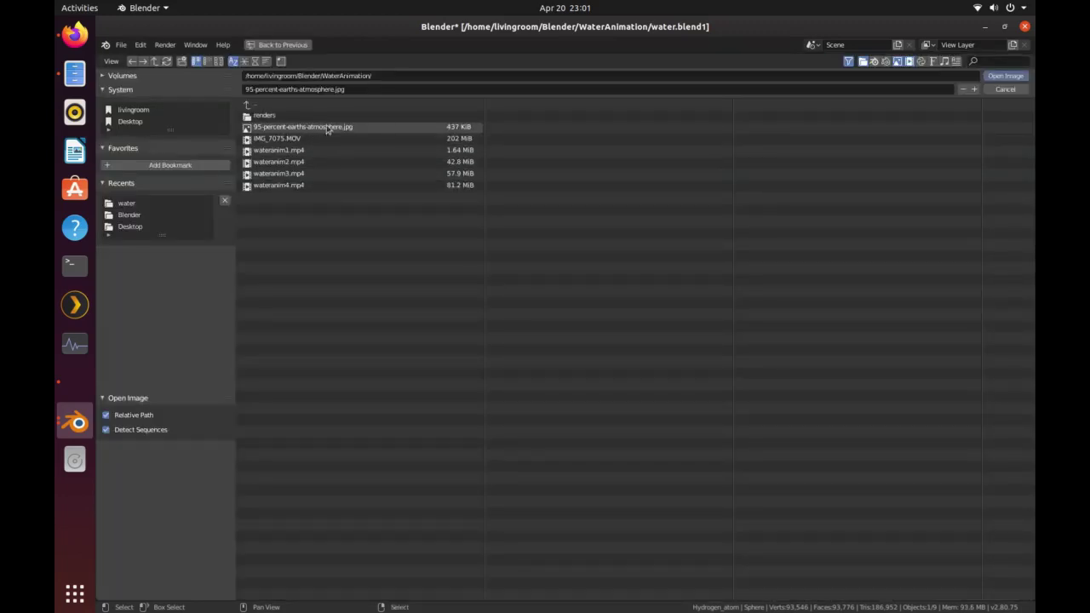
{"action": "left_click", "coordinate": [327, 128]}
{"action": "left_click", "coordinate": [1005, 75]}
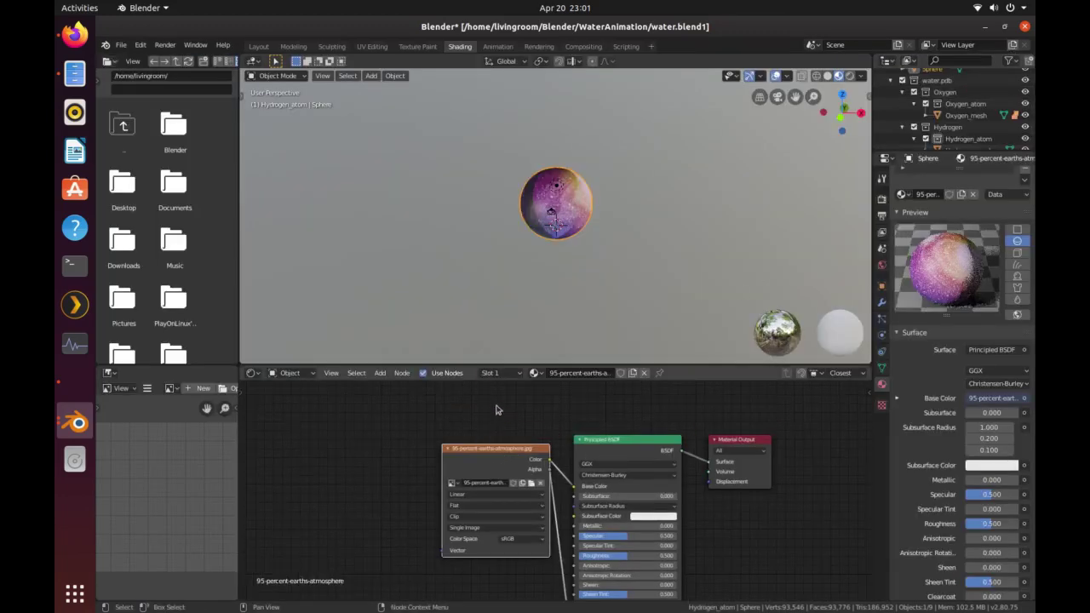
- In the UV Editing workspace, scale the sphere's UV layout to about 0.52 and move it into the image's upper-right corner
{"action": "left_click", "coordinate": [380, 52]}
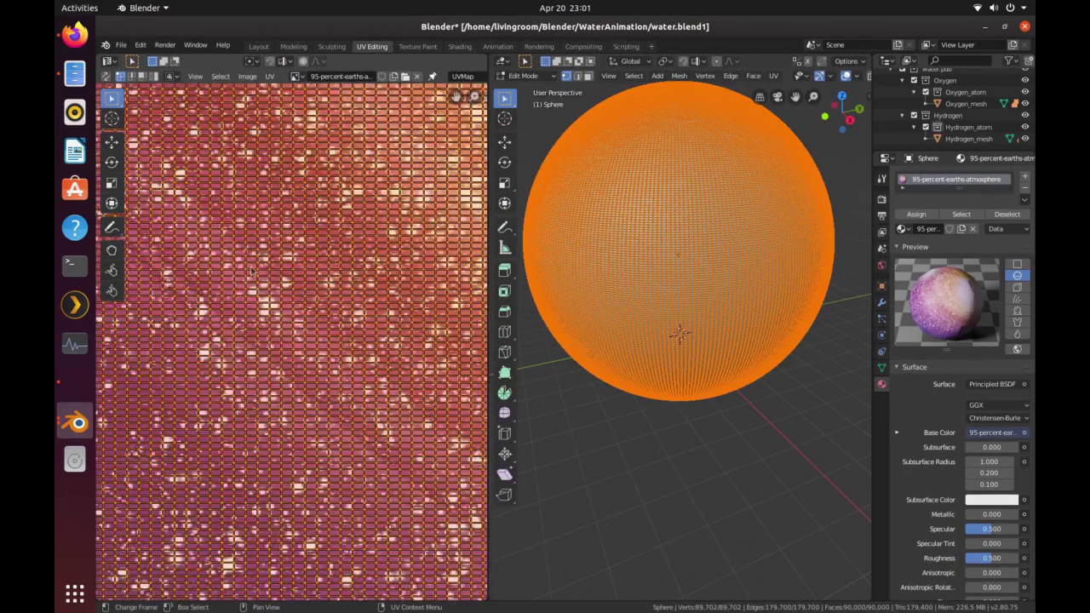
{"action": "scroll", "coordinate": [332, 293], "scroll_direction": "down", "scroll_amount": 5}
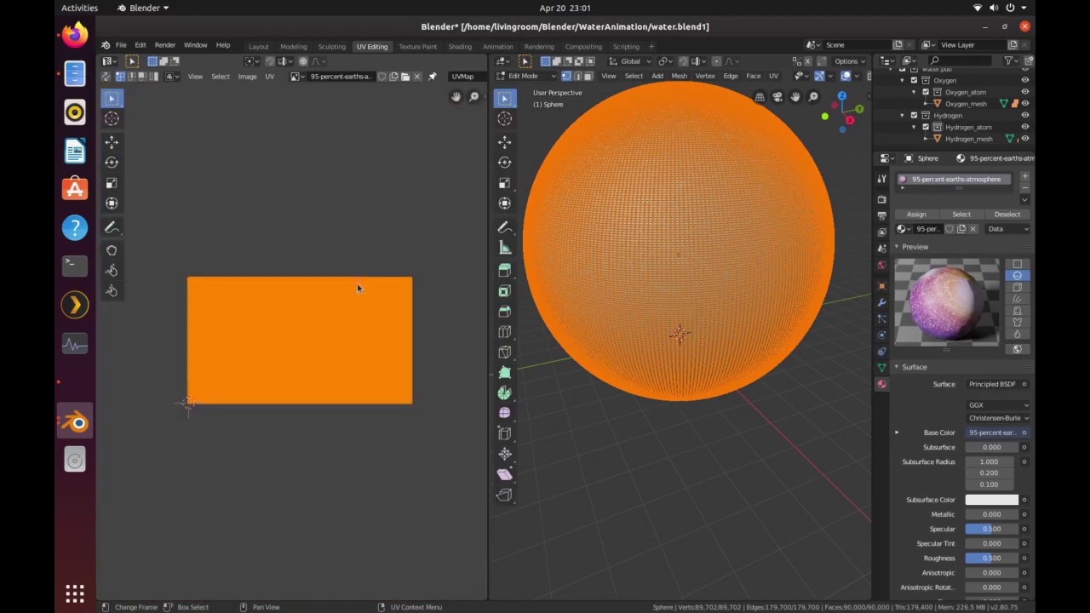
{"action": "key", "text": "s"}
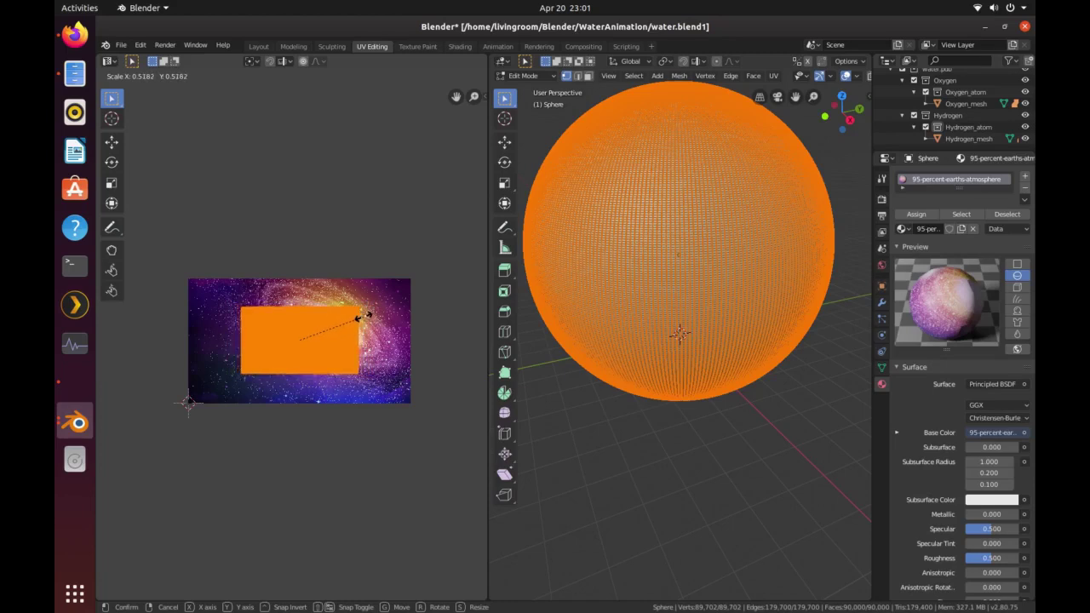
{"action": "left_click", "coordinate": [363, 317]}
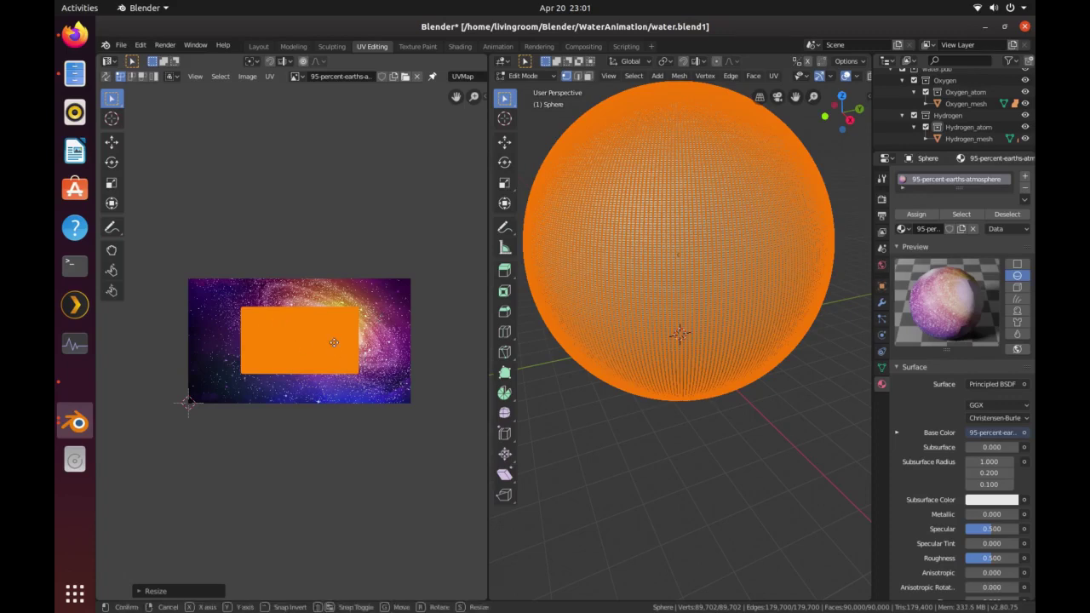
{"action": "key", "text": "g"}
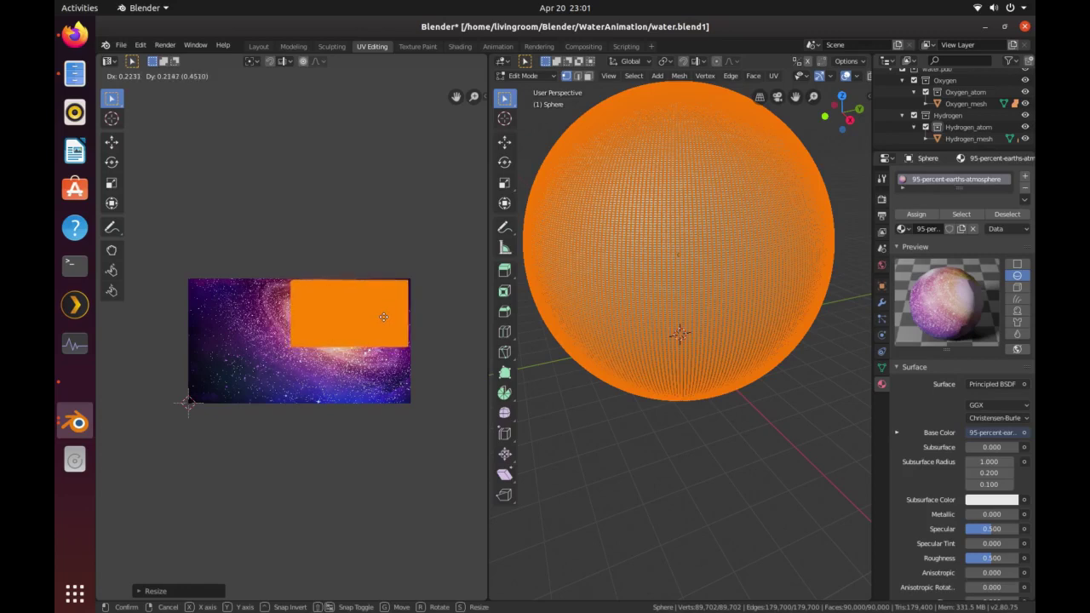
{"action": "left_click", "coordinate": [383, 321]}
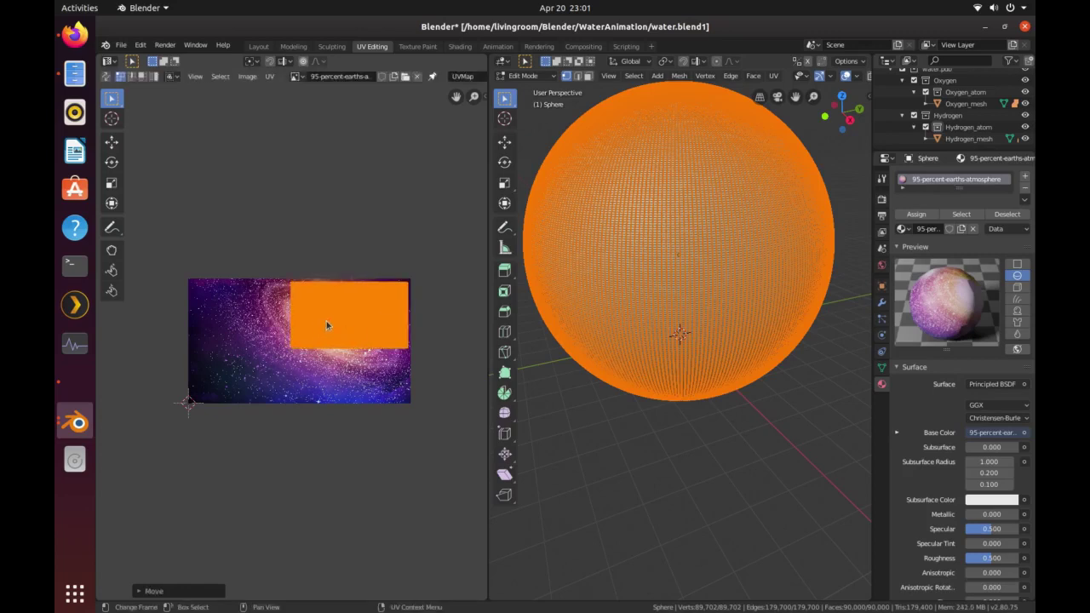
- Enlarge the UV layout slightly and shift it back inside the image's upper-right corner
{"action": "key", "text": "s"}
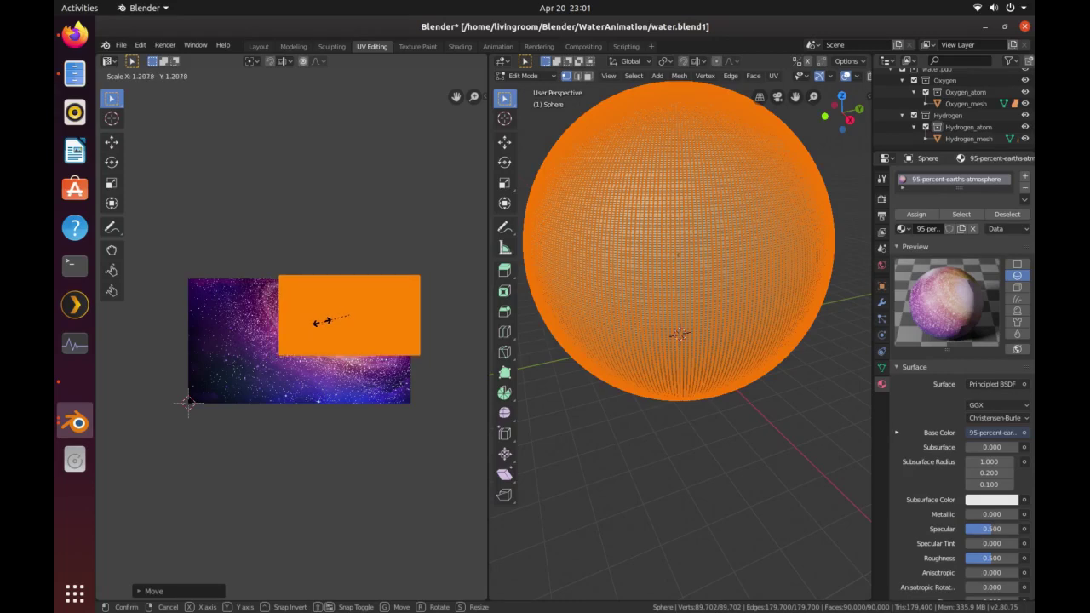
{"action": "left_click", "coordinate": [323, 322]}
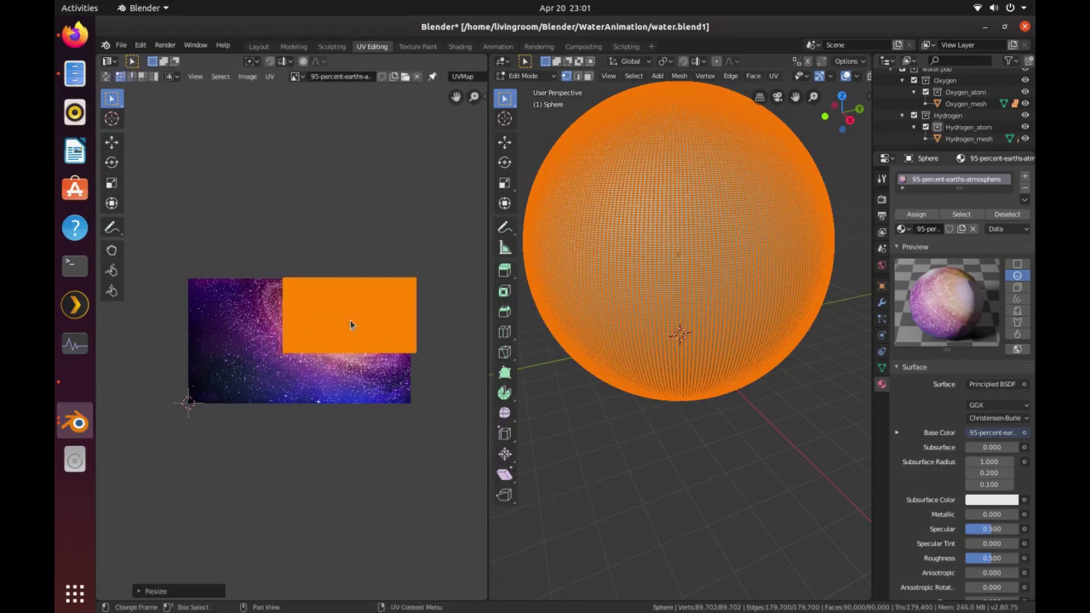
{"action": "key", "text": "g"}
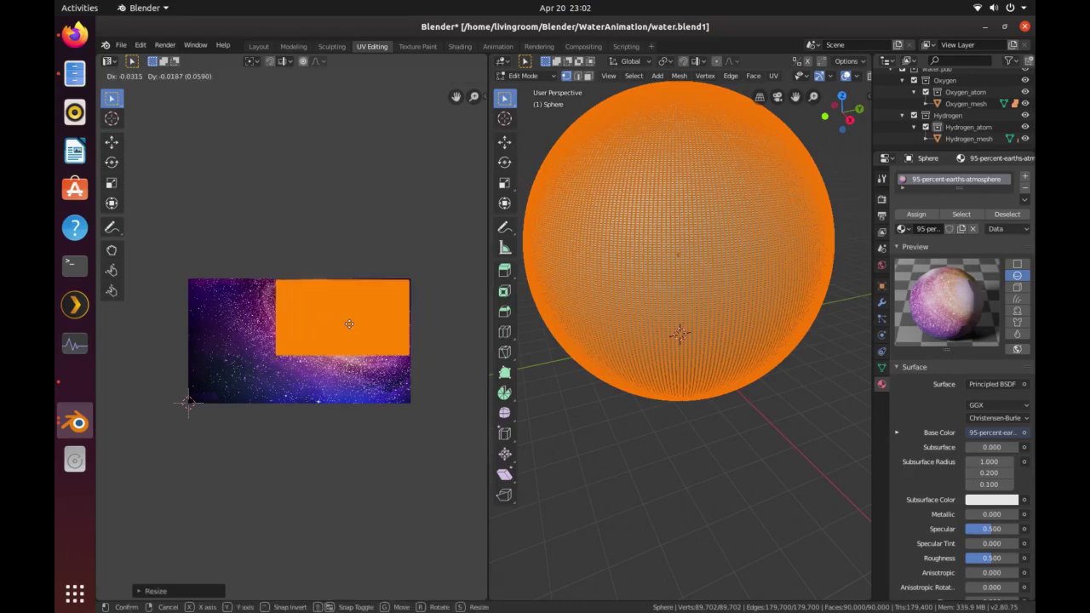
{"action": "left_click", "coordinate": [349, 323]}
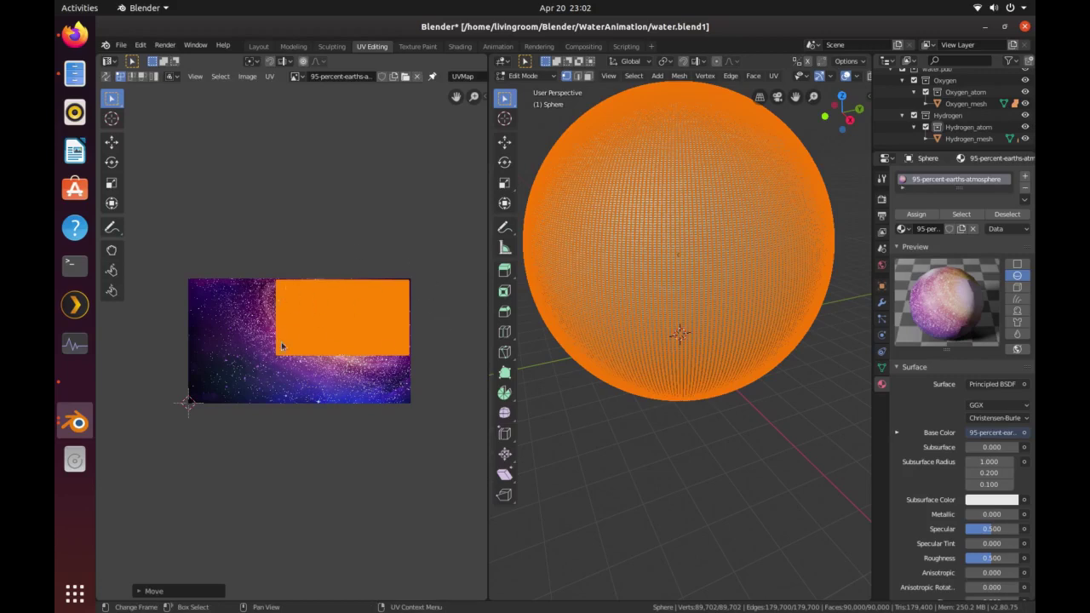
- Return to the Layout workspace and show the textured sphere and molecule in rendered shading through the active camera
{"action": "left_click", "coordinate": [258, 47]}
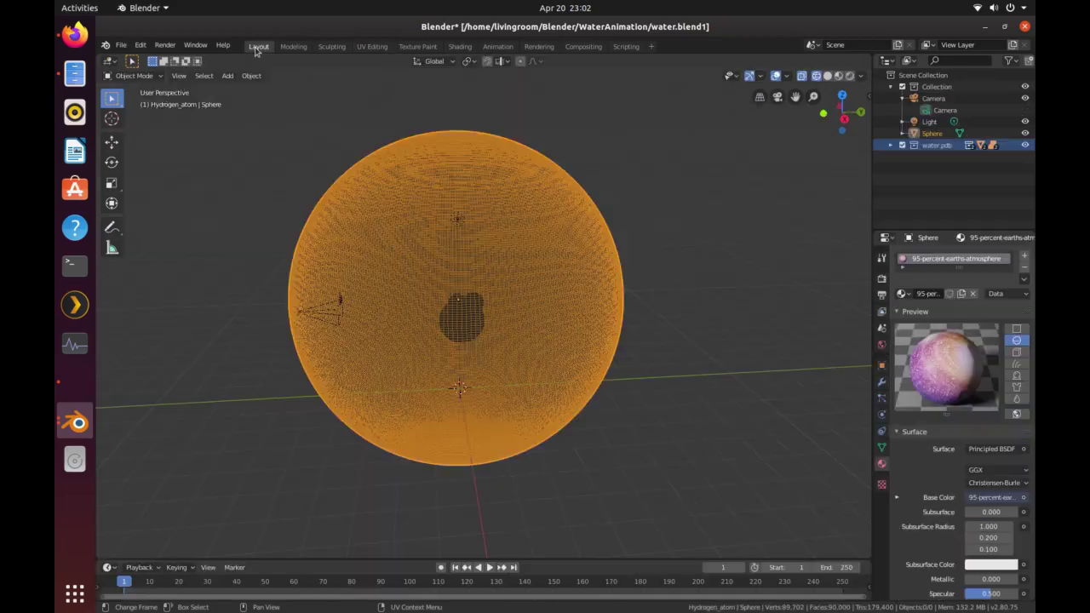
{"action": "left_click", "coordinate": [838, 76]}
{"action": "middle_click_drag", "start_coordinate": [594, 248], "coordinate": [567, 319]}
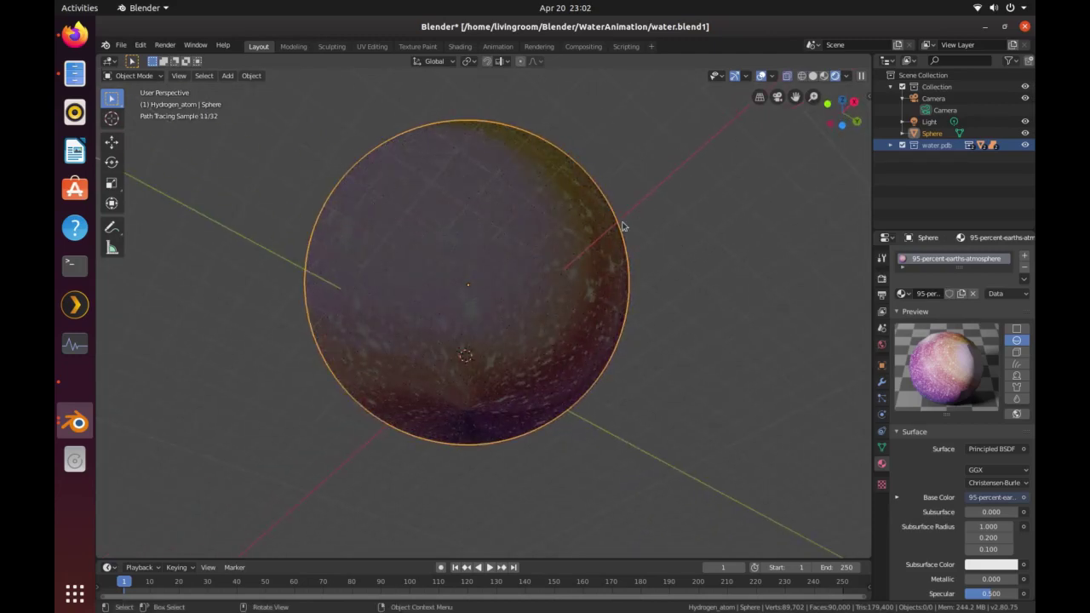
{"action": "middle_click_drag", "start_coordinate": [623, 227], "coordinate": [494, 275]}
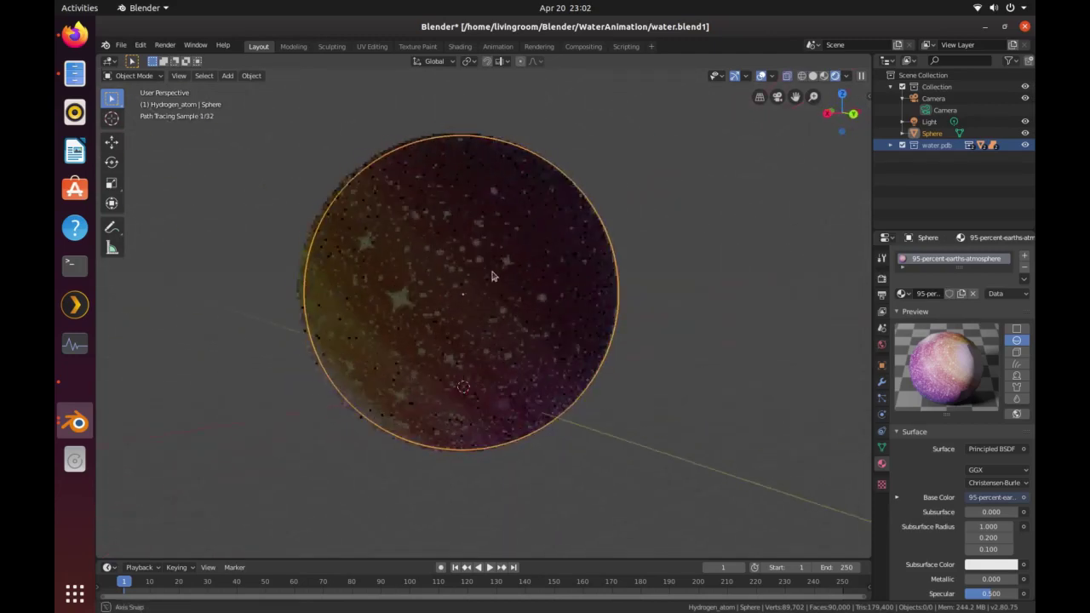
{"action": "left_click", "coordinate": [179, 76]}
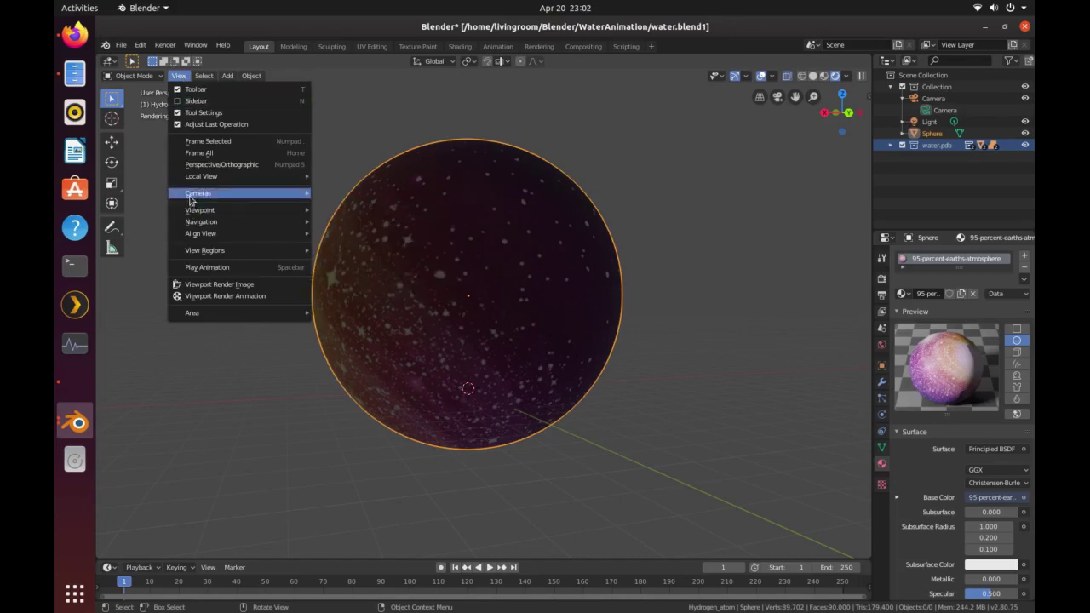
{"action": "mouse_move", "coordinate": [192, 195]}
{"action": "left_click", "coordinate": [340, 206]}
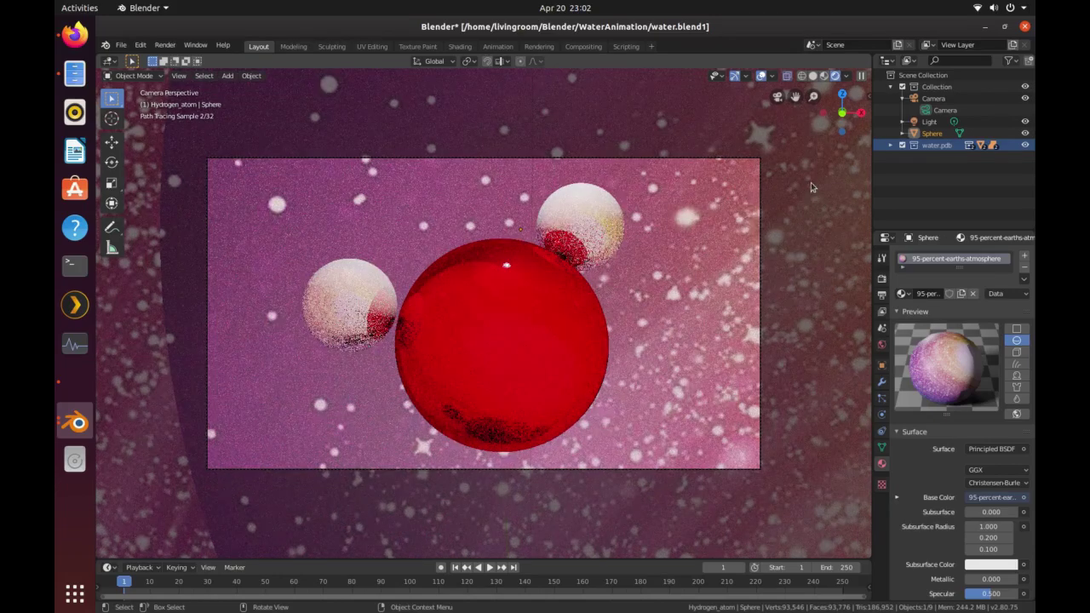
- Rotate the background sphere by about -94 degrees around the global Z axis
{"action": "key", "text": "r"}
{"action": "key", "text": "z"}
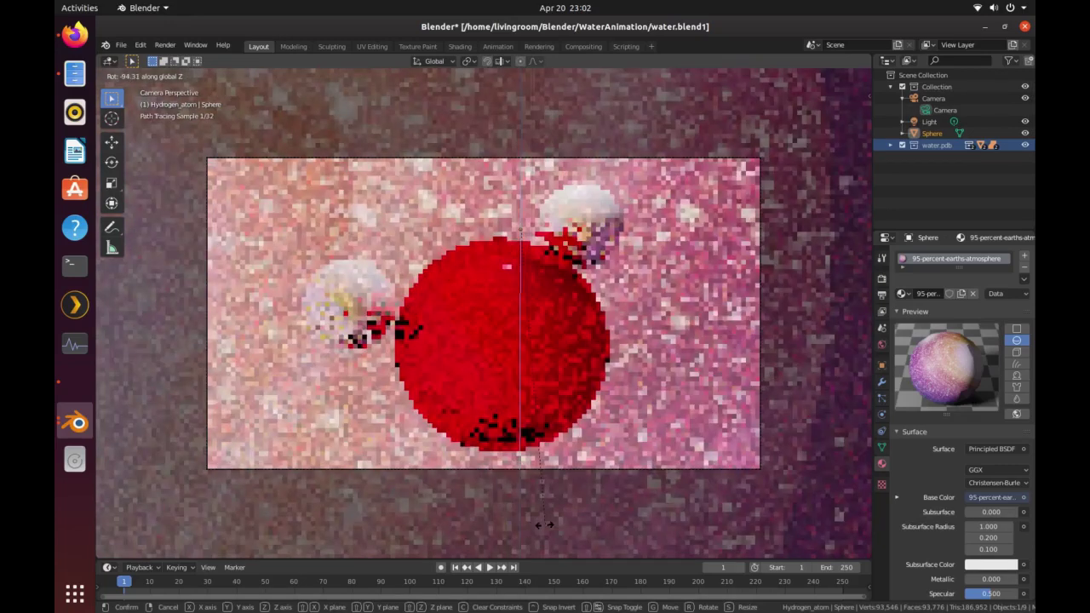
{"action": "left_click", "coordinate": [542, 528]}
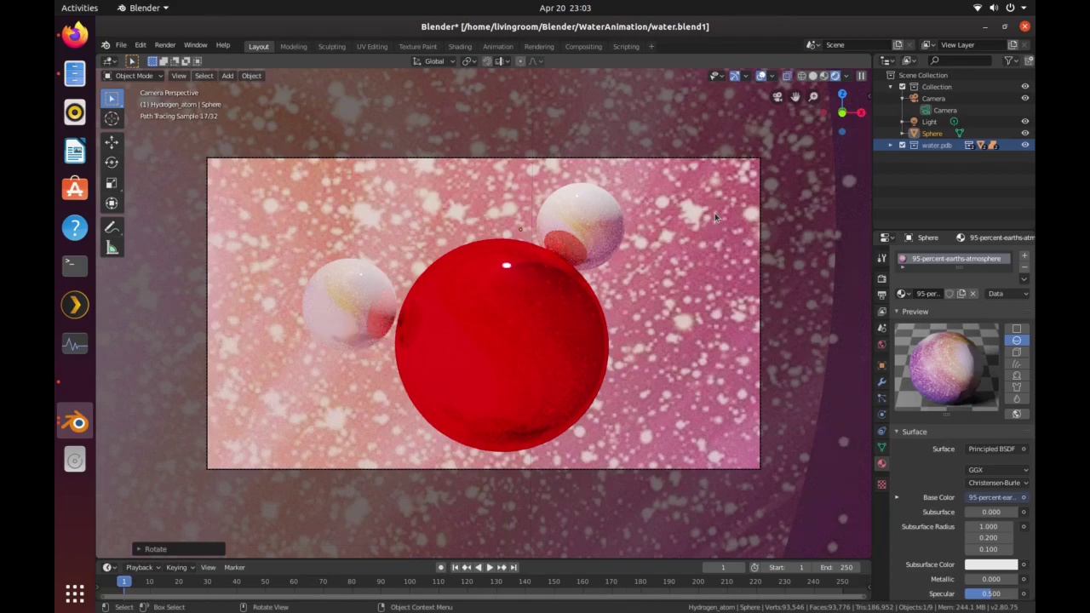
- Switch the viewport to wireframe outside the camera view and hide the surrounding sphere
{"action": "scroll", "coordinate": [728, 235], "scroll_direction": "down", "scroll_amount": 5}
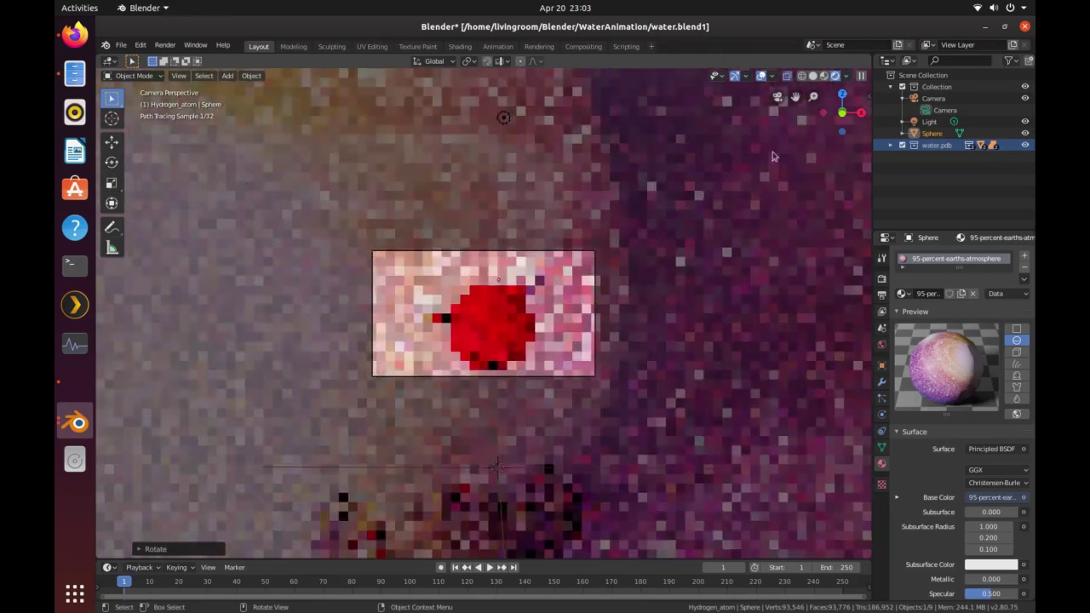
{"action": "left_click", "coordinate": [802, 75]}
{"action": "middle_click_drag", "start_coordinate": [647, 269], "coordinate": [532, 259]}
{"action": "scroll", "coordinate": [626, 244], "scroll_direction": "down", "scroll_amount": 5}
{"action": "left_click", "coordinate": [1024, 134]}
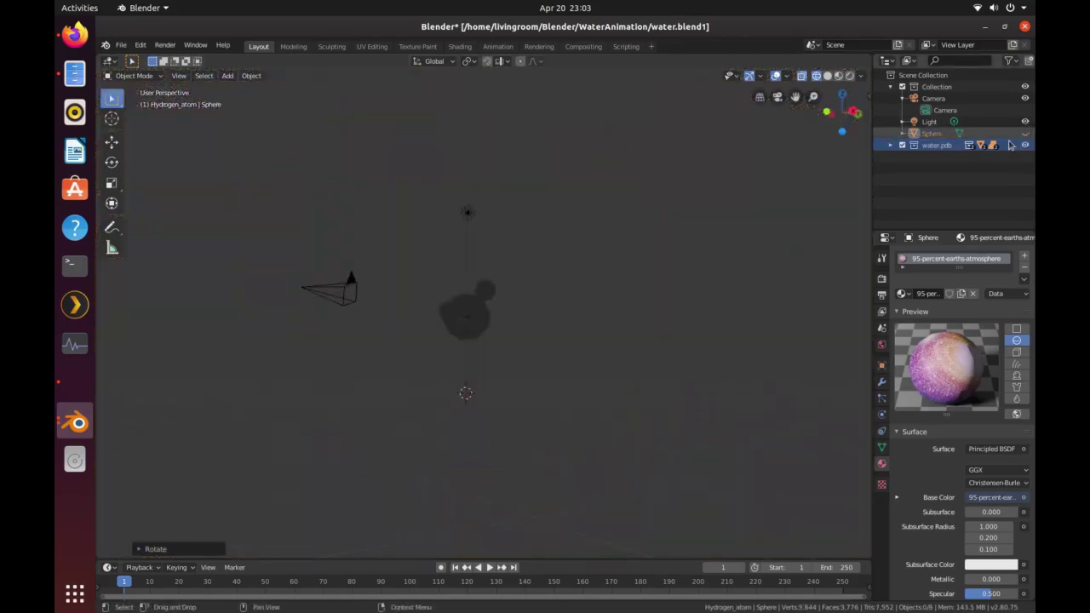
{"action": "middle_click_drag", "start_coordinate": [579, 359], "coordinate": [381, 375]}
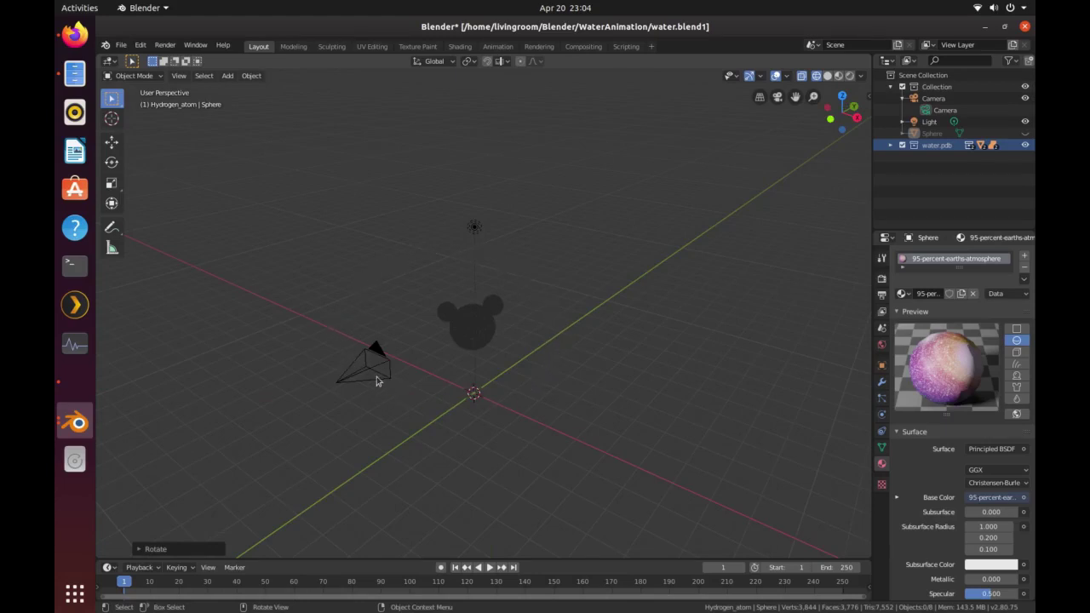
- Add a Plain Axes empty at the world origin and scale it up uniformly
{"action": "key", "text": "shift+a"}
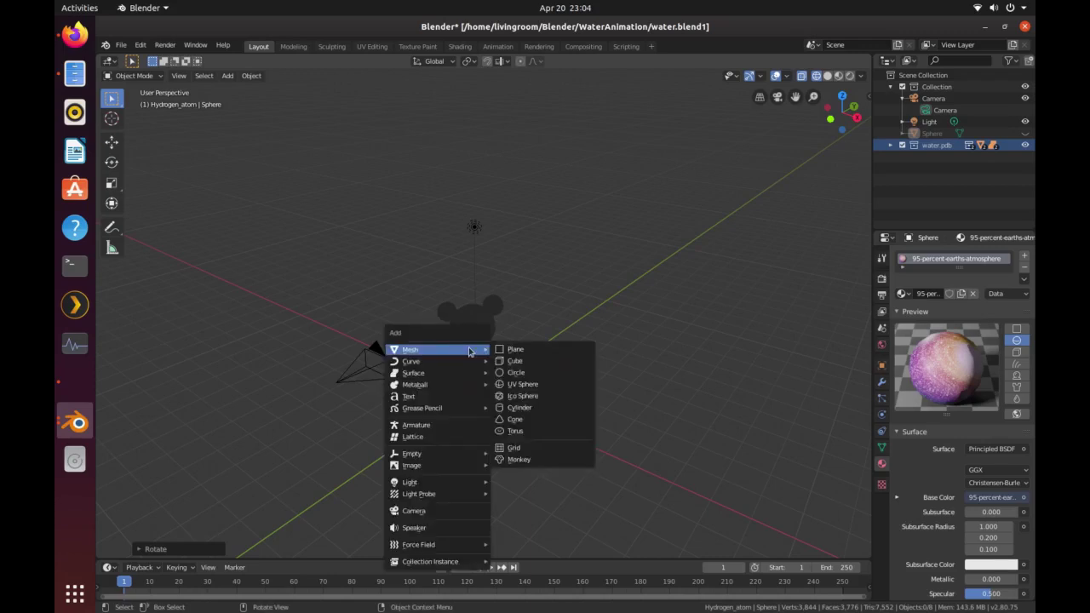
{"action": "mouse_move", "coordinate": [438, 452]}
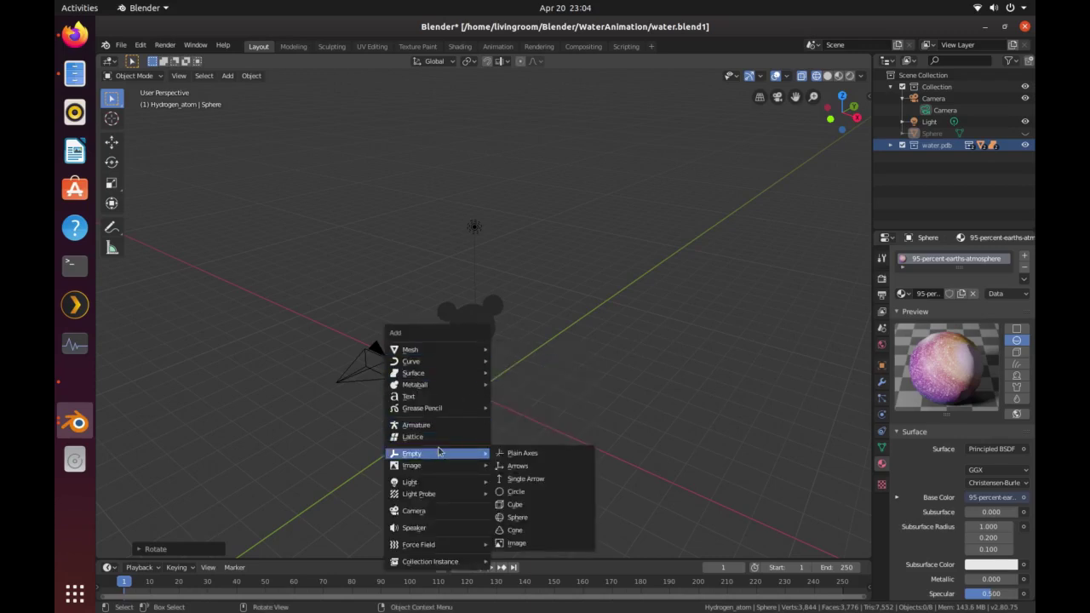
{"action": "left_click", "coordinate": [528, 467]}
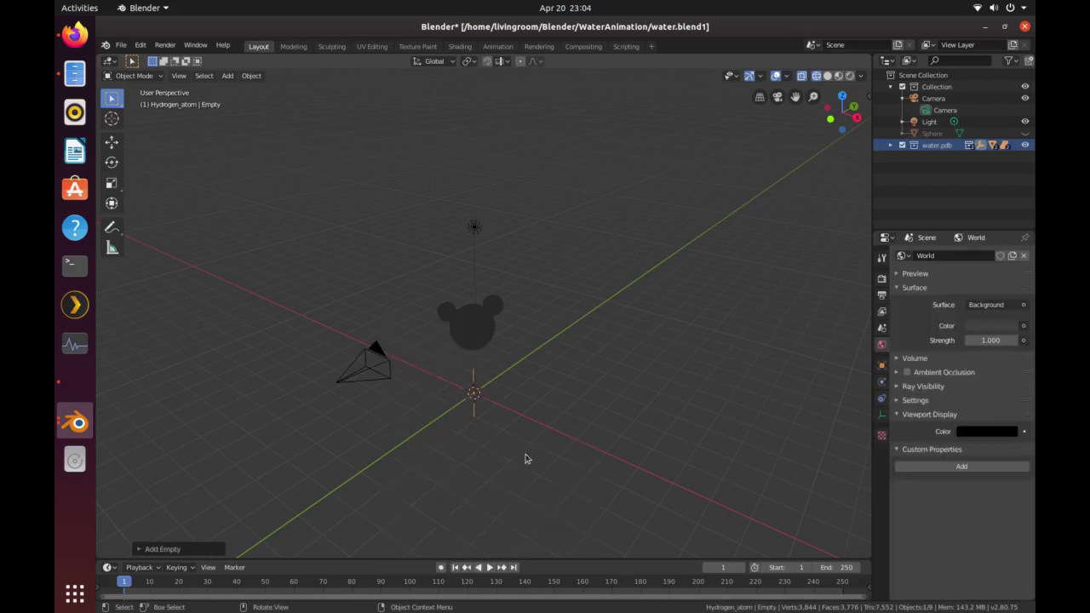
{"action": "middle_click_drag", "start_coordinate": [523, 422], "coordinate": [516, 391]}
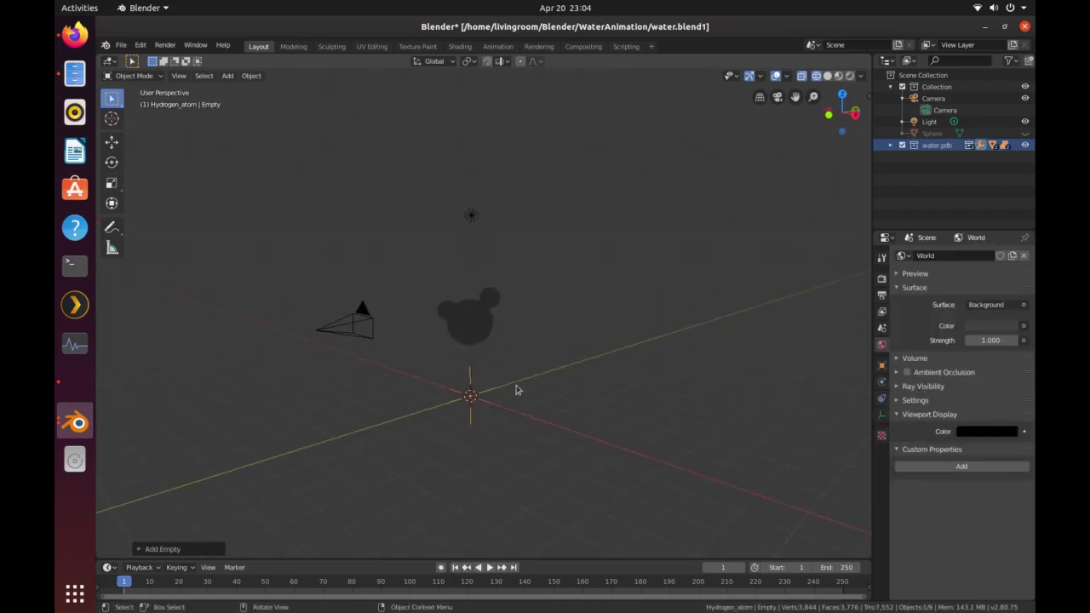
{"action": "key", "text": "s"}
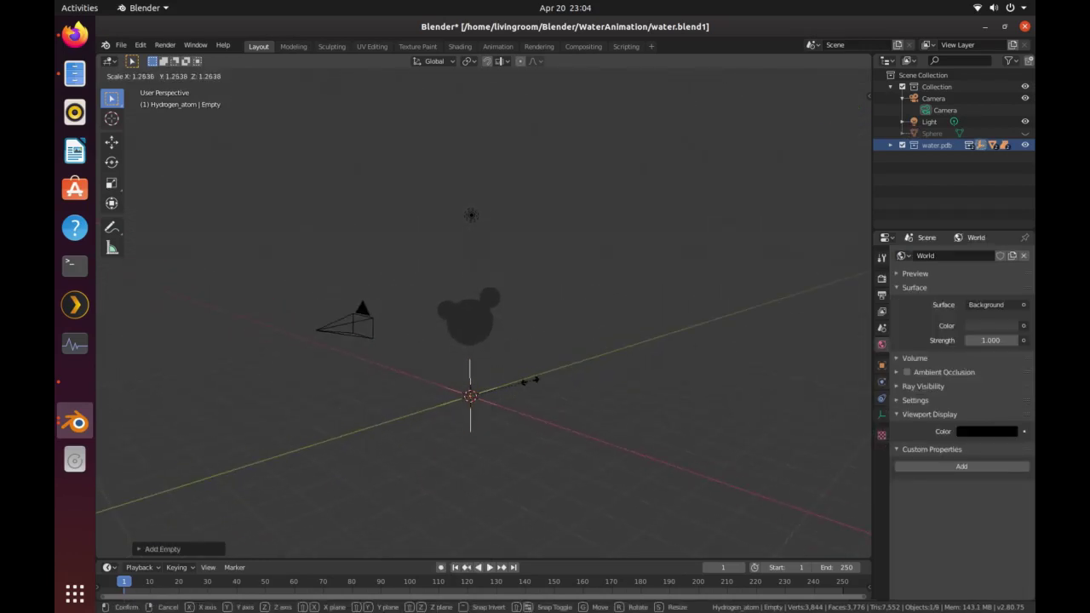
{"action": "left_click", "coordinate": [562, 371]}
- Move the empty up about 2.5 m along the global Z axis to the centre of the molecule
{"action": "key", "text": "g"}
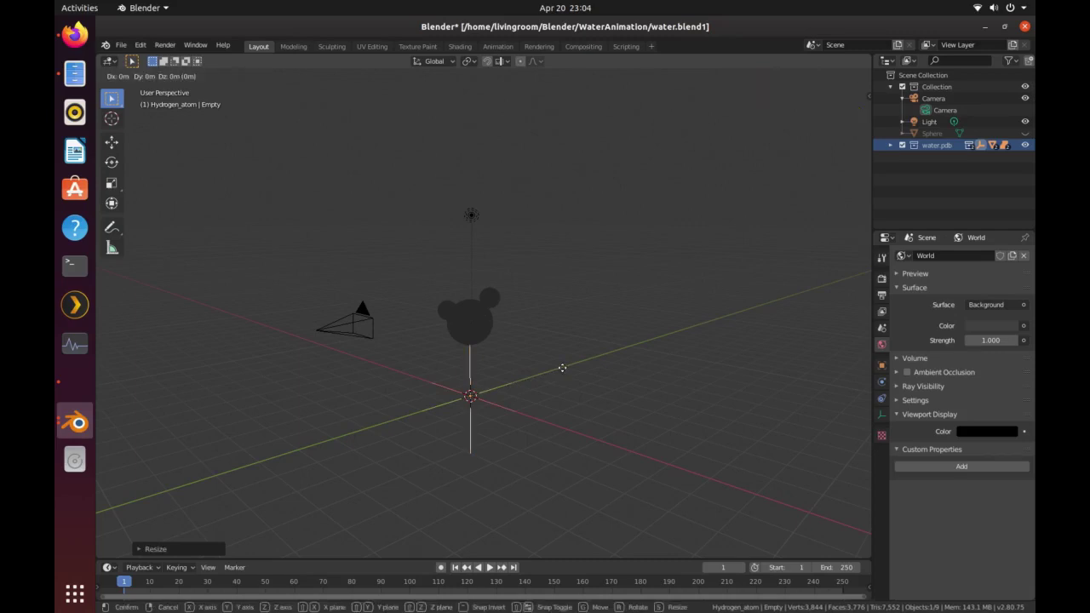
{"action": "key", "text": "z"}
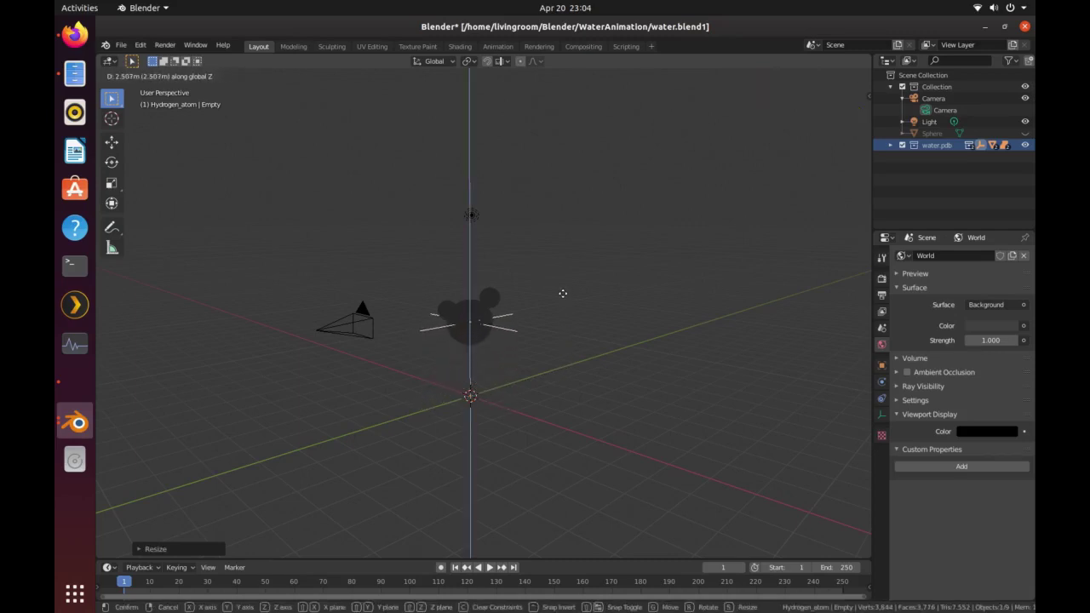
{"action": "left_click", "coordinate": [563, 292]}
- Parent the camera to the empty at the molecule's centre using the Object option
{"action": "middle_click_drag", "start_coordinate": [562, 302], "coordinate": [549, 329]}
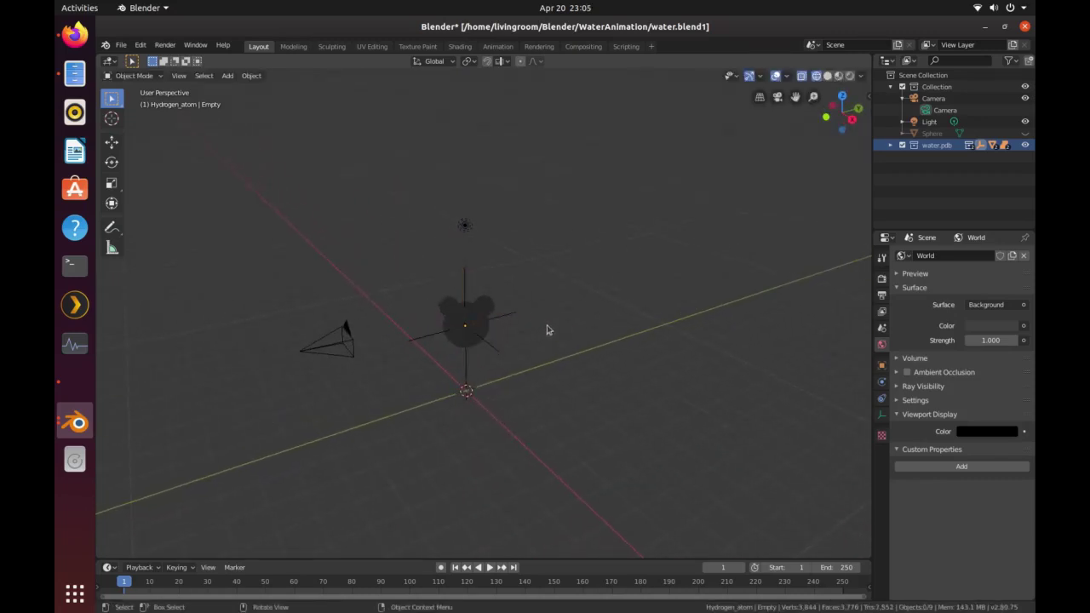
{"action": "left_click_drag", "start_coordinate": [283, 298], "coordinate": [386, 382]}
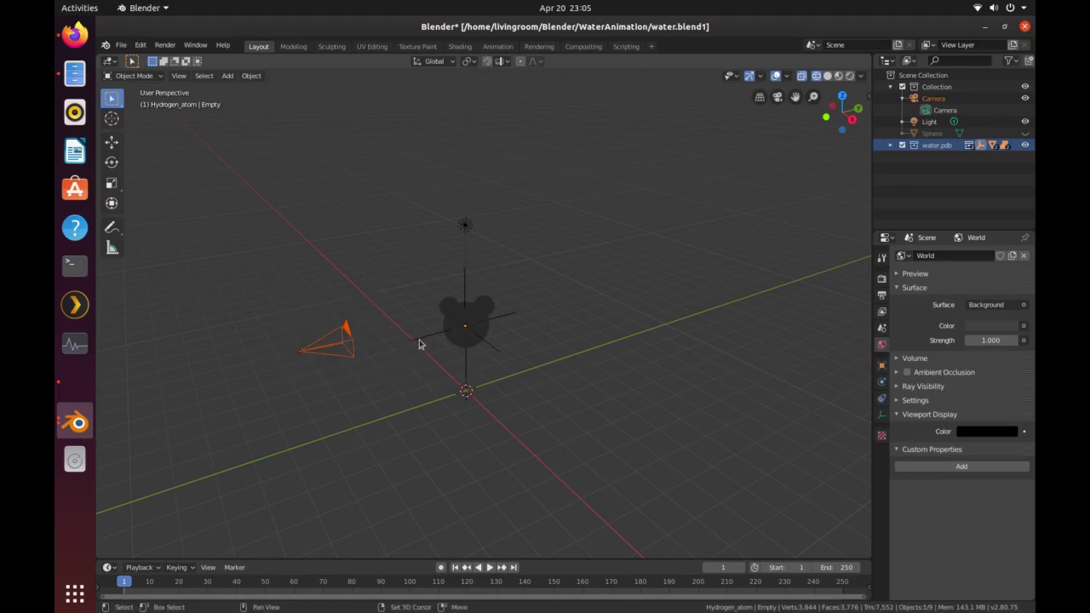
{"action": "left_click", "coordinate": [418, 345], "text": "shift"}
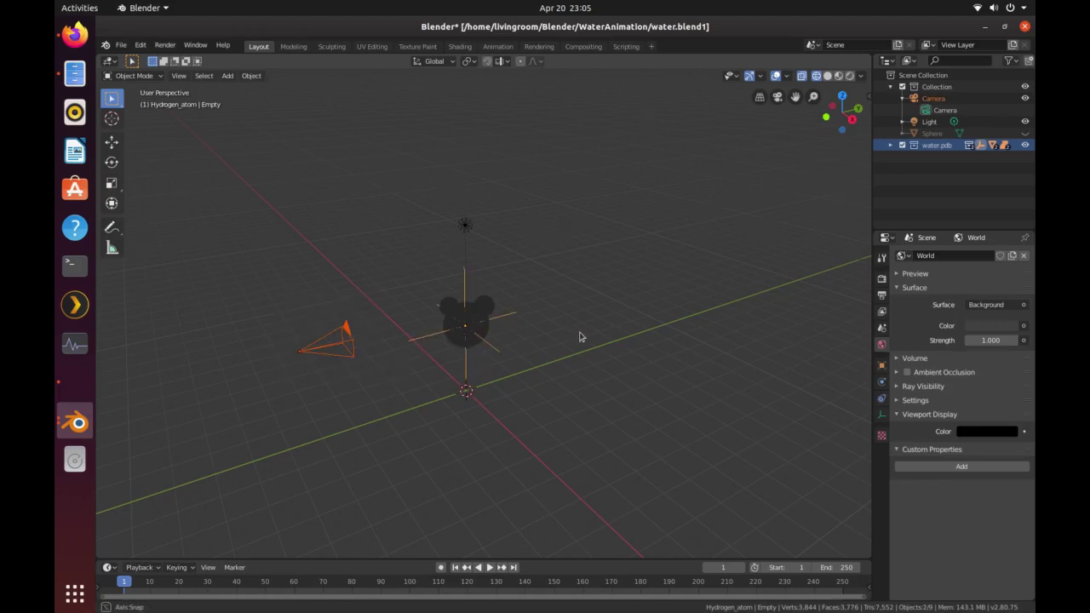
{"action": "middle_click_drag", "start_coordinate": [579, 338], "coordinate": [595, 334]}
{"action": "key", "text": "ctrl+p"}
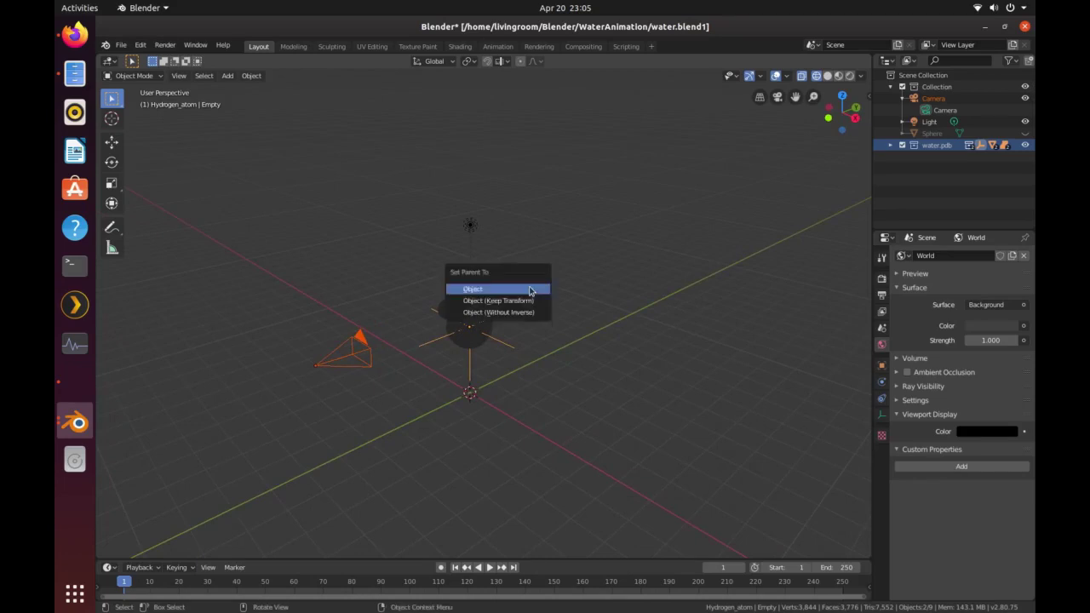
{"action": "left_click", "coordinate": [471, 292]}
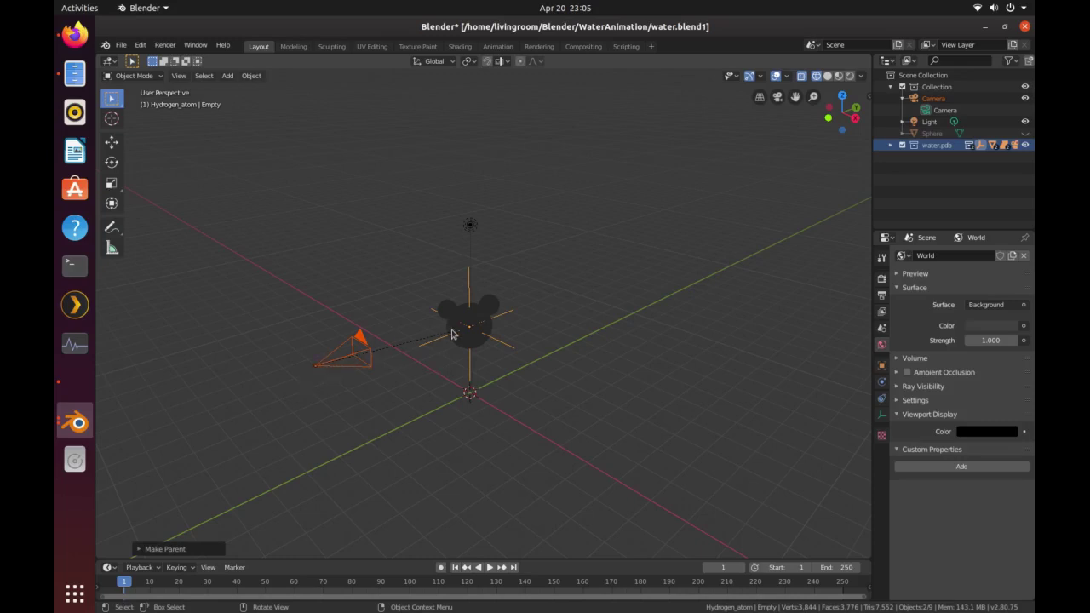
- Select only the empty and rotate it nearly a full turn around the global Z axis to test the camera orbit
{"action": "mouse_move", "coordinate": [550, 342]}
{"action": "middle_mouse_down"}
{"action": "mouse_move", "coordinate": [506, 330]}
{"action": "mouse_move", "coordinate": [558, 347]}
{"action": "middle_mouse_up"}
{"action": "left_click", "coordinate": [558, 347]}
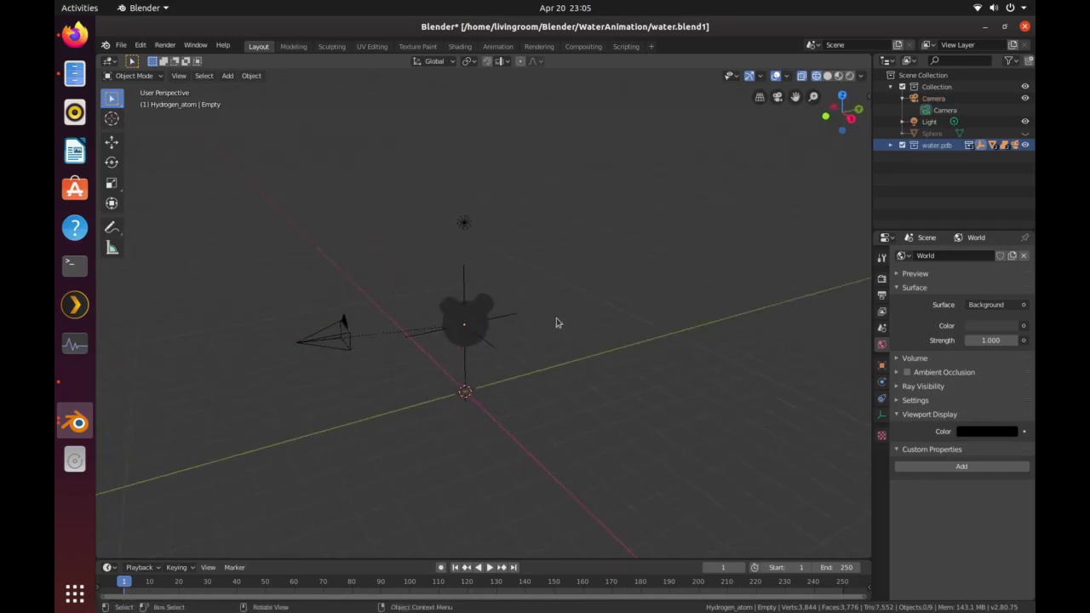
{"action": "left_click", "coordinate": [507, 318]}
{"action": "key", "text": "r"}
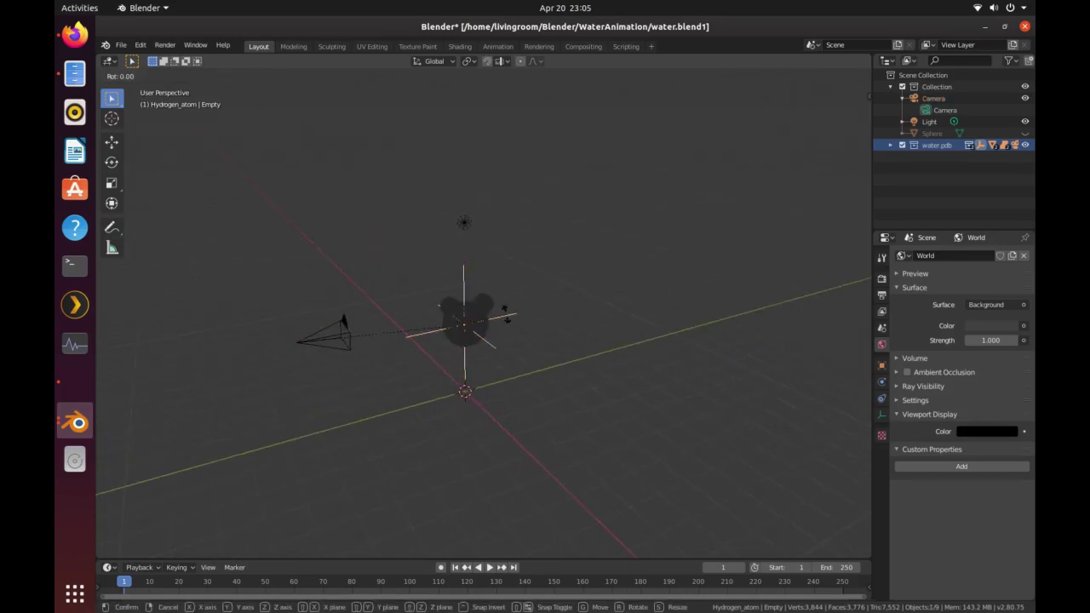
{"action": "key", "text": "z"}
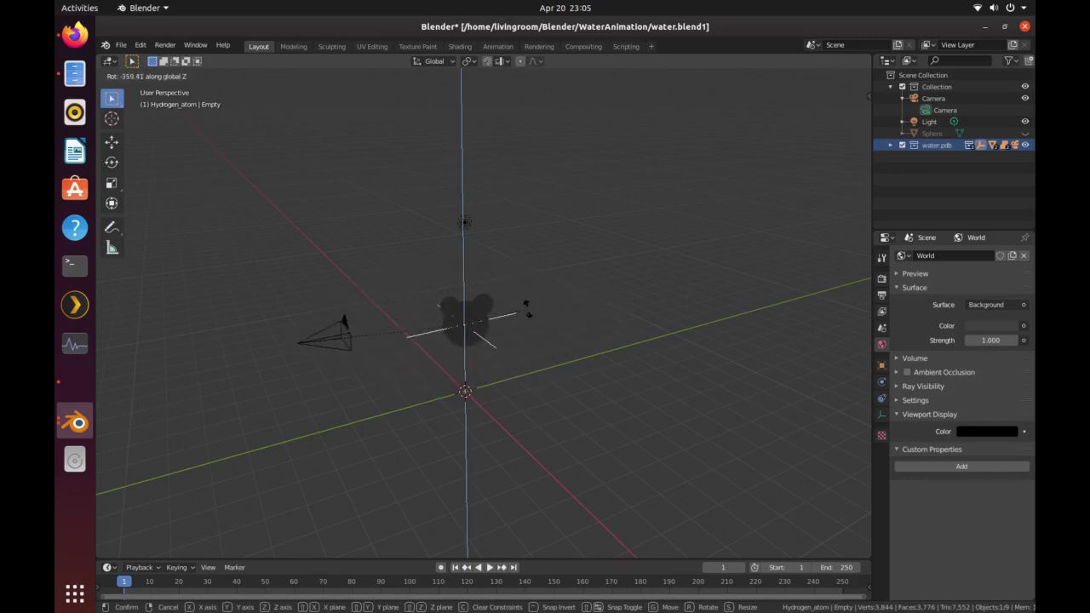
{"action": "left_click", "coordinate": [530, 301]}
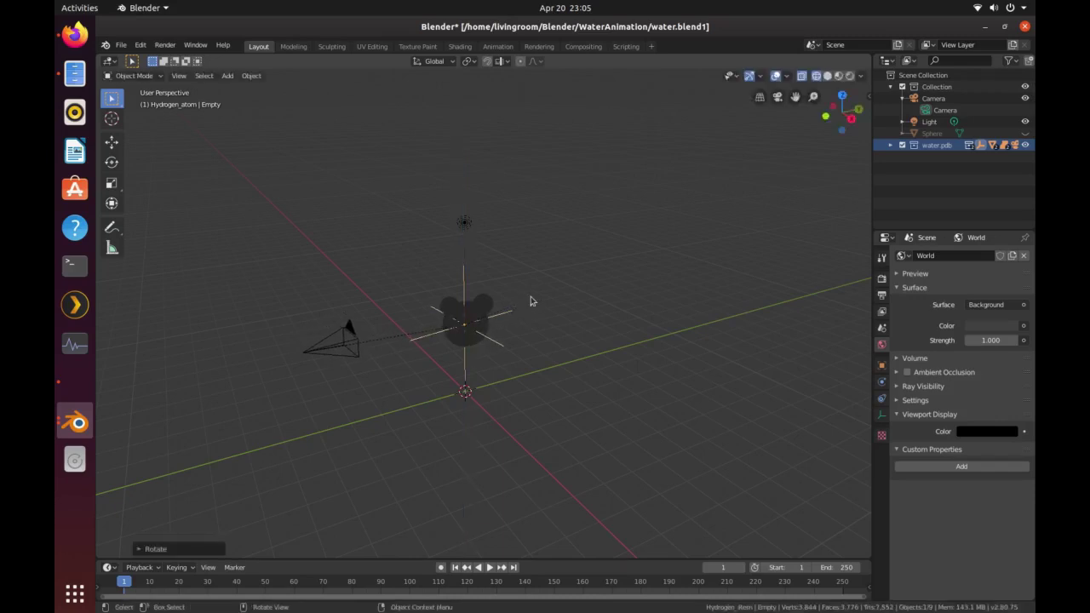
- Look through the active camera and try rotating the empty around the global Z axis
{"action": "left_click", "coordinate": [180, 76]}
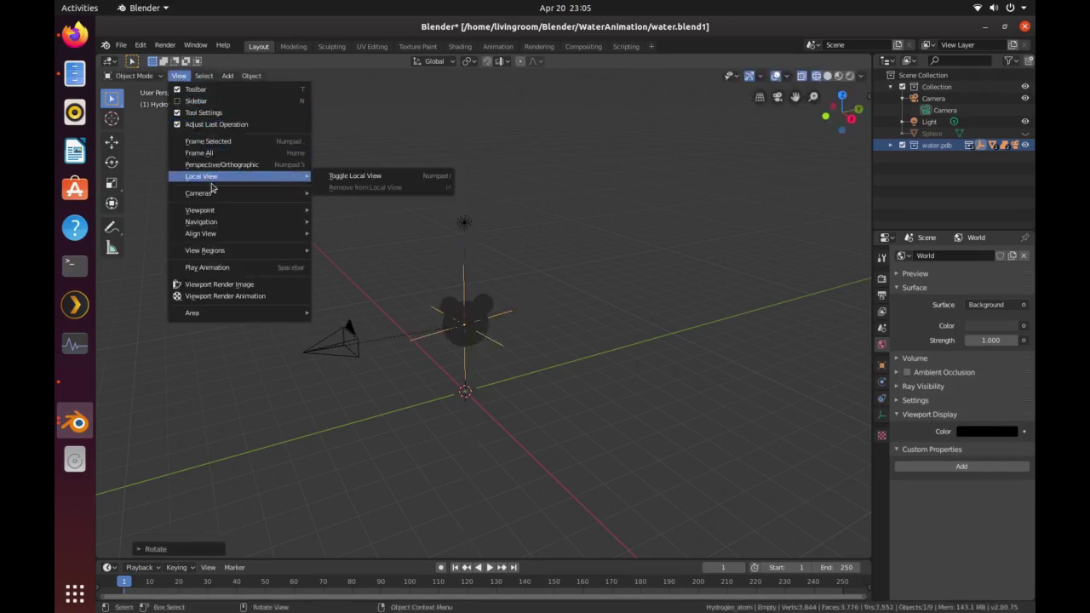
{"action": "mouse_move", "coordinate": [214, 192]}
{"action": "left_click", "coordinate": [375, 205]}
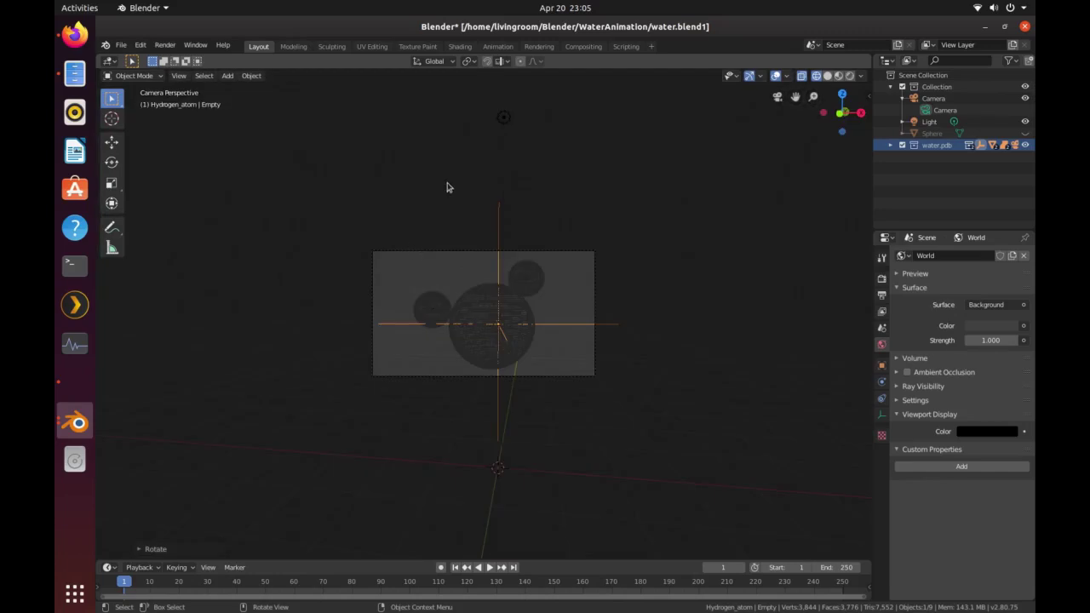
{"action": "key", "text": "r"}
{"action": "key", "text": "z"}
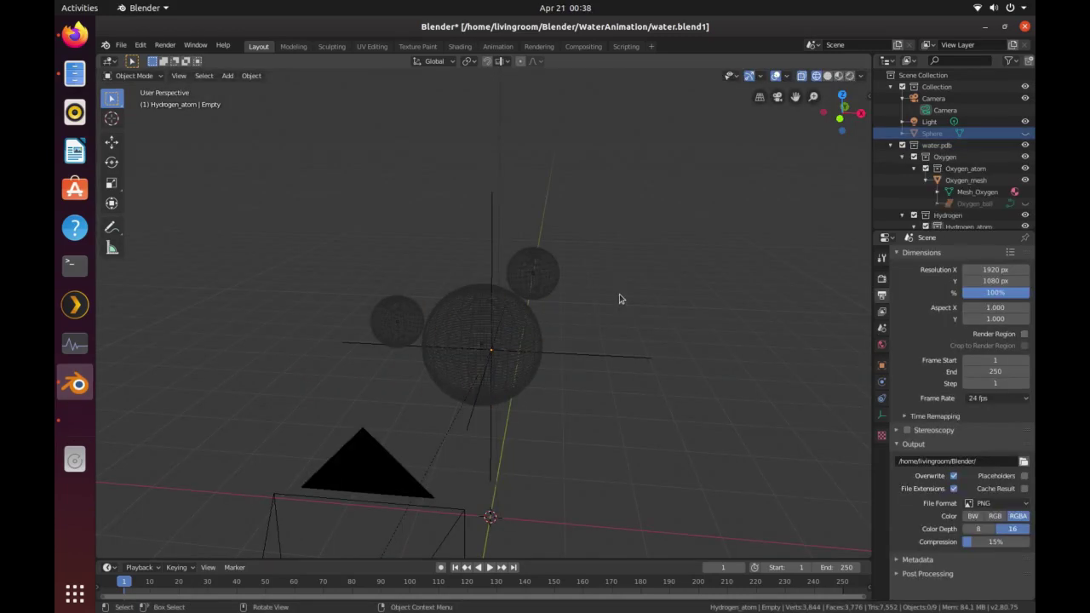
- Switch to the Animation workspace and insert a LocRotScale keyframe for the empty at frame 1
{"action": "scroll", "coordinate": [619, 298], "scroll_direction": "down", "scroll_amount": 4}
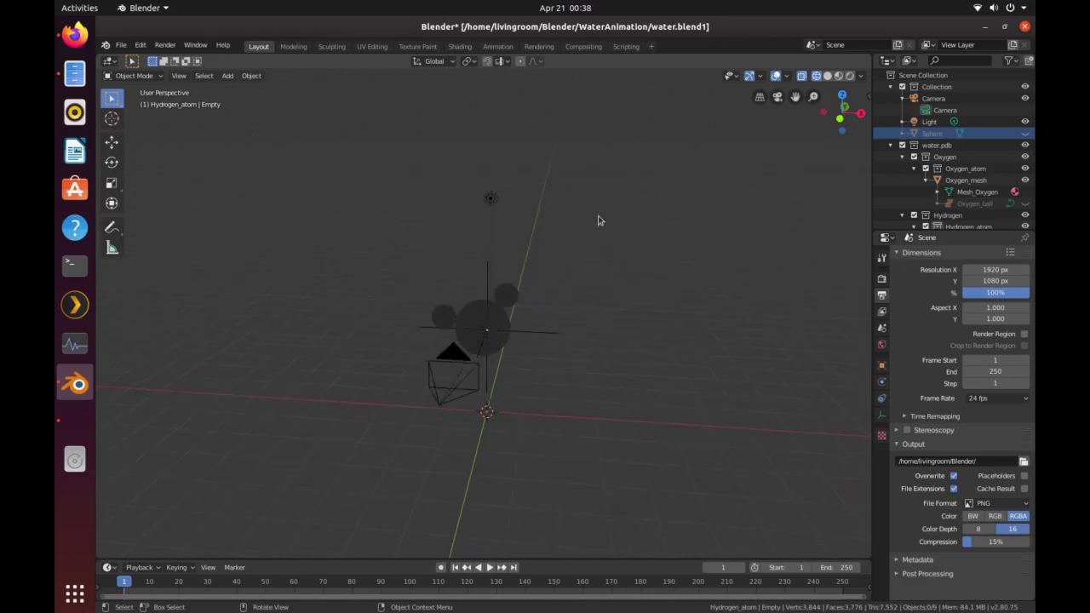
{"action": "left_click", "coordinate": [499, 47]}
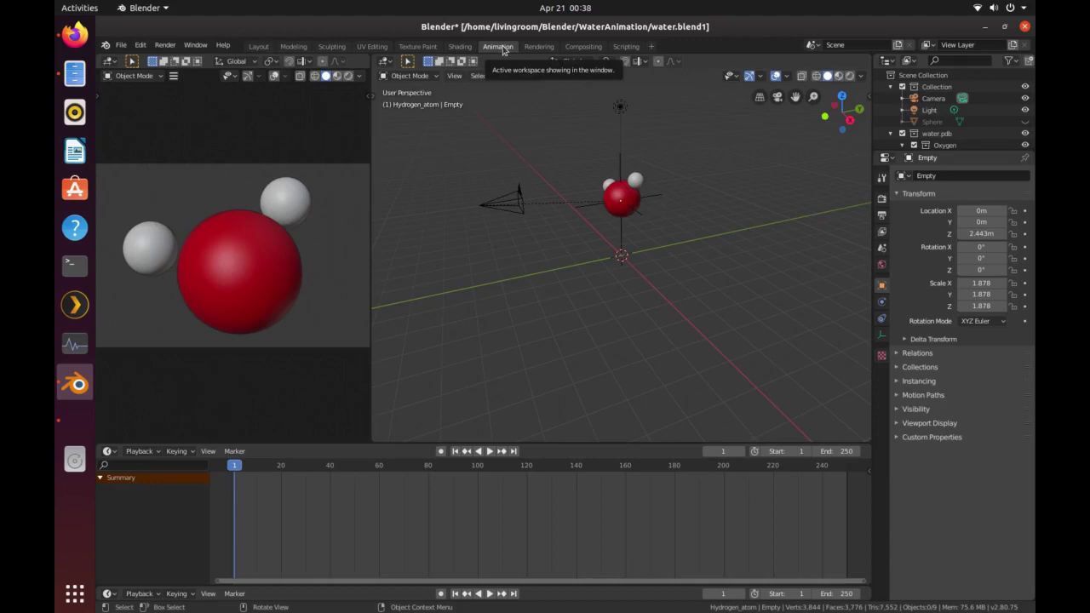
{"action": "middle_click_drag", "start_coordinate": [584, 224], "coordinate": [622, 255]}
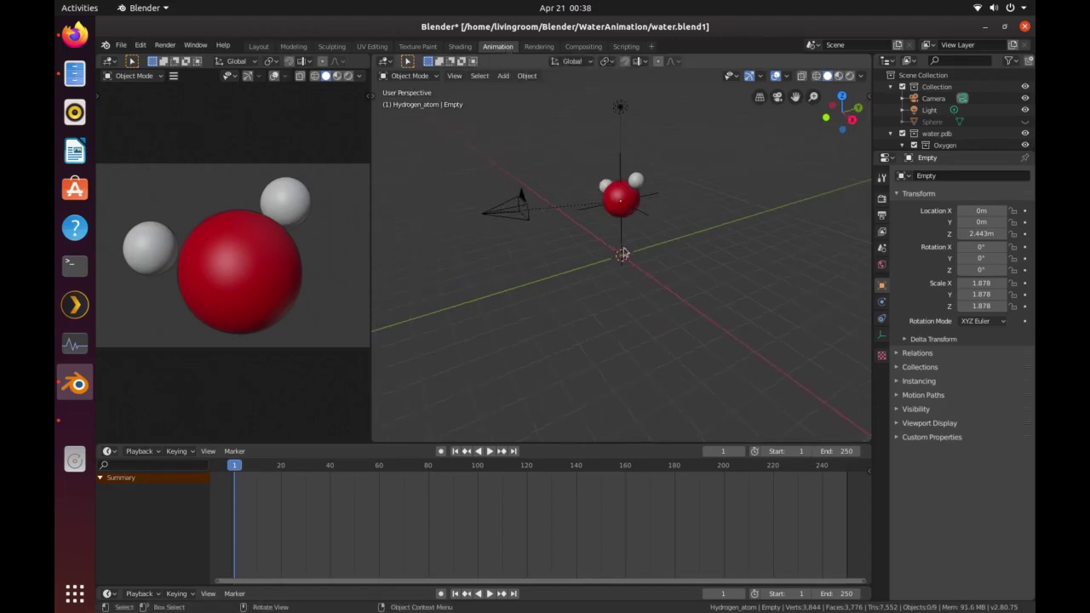
{"action": "left_click", "coordinate": [621, 241]}
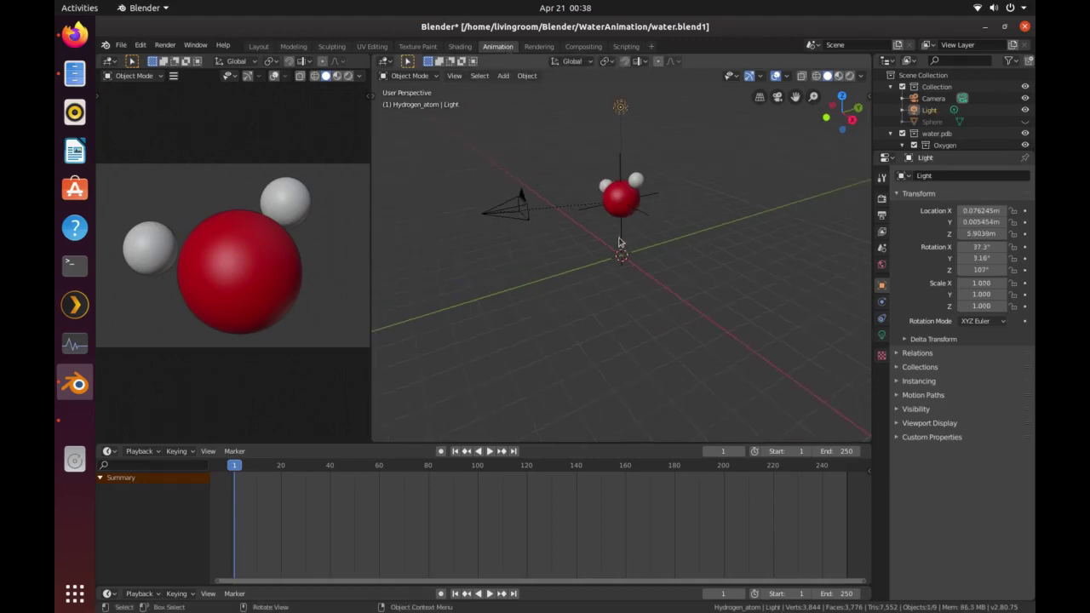
{"action": "left_click", "coordinate": [597, 215]}
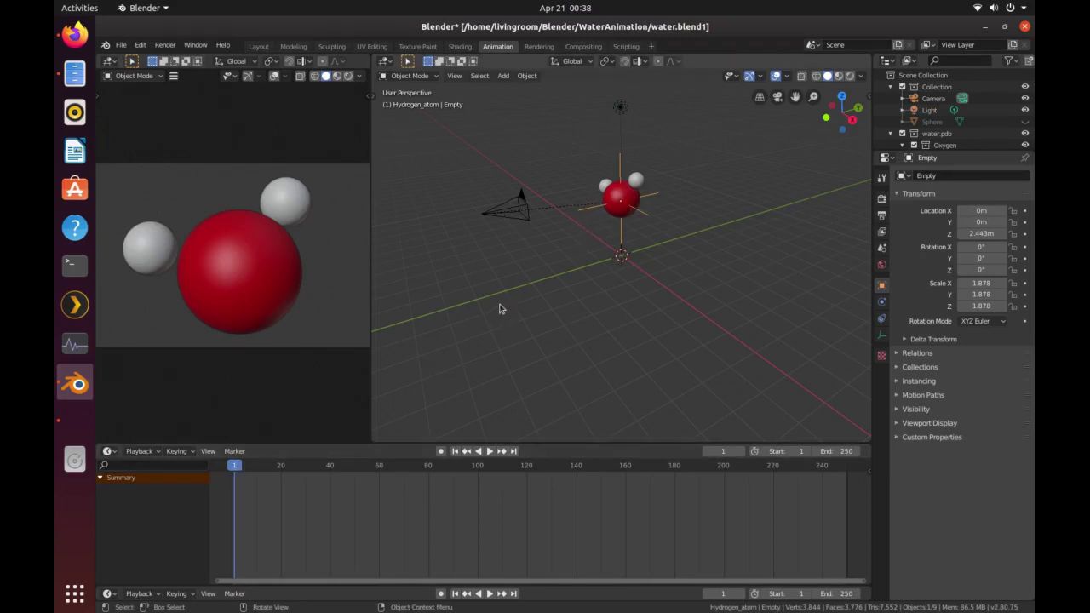
{"action": "key", "text": "i"}
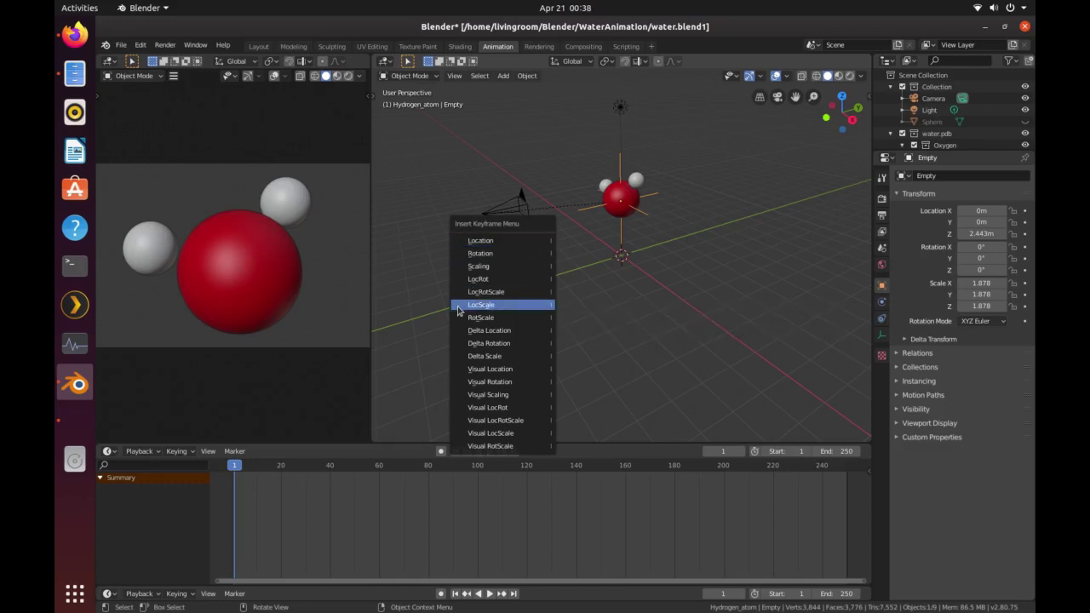
{"action": "left_click", "coordinate": [481, 292]}
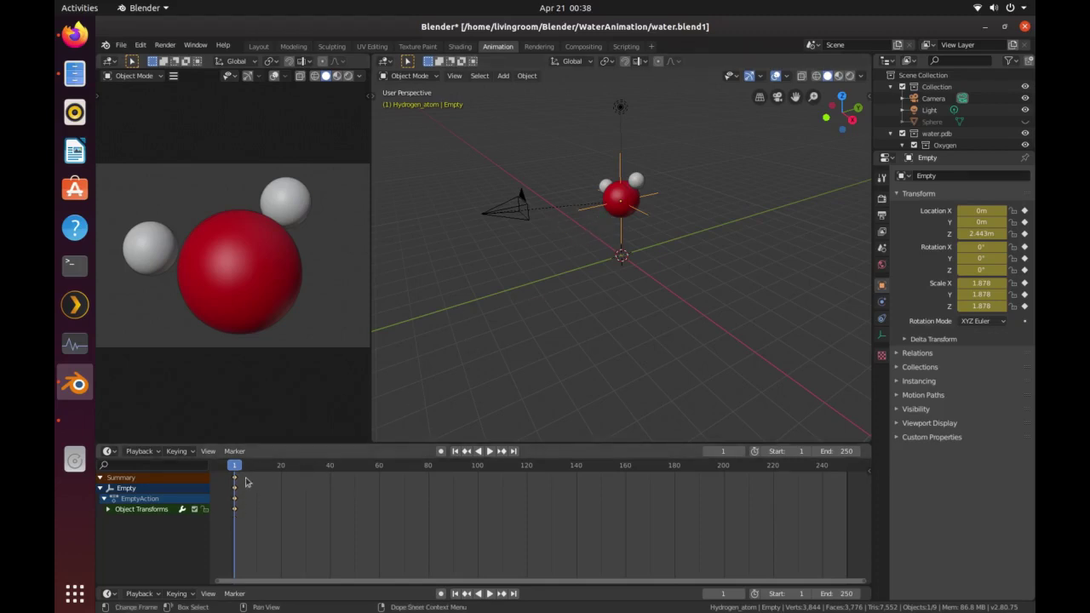
- At frame 90, rotate the empty 180 degrees around the global Z axis and insert a LocRotScale keyframe
{"action": "key", "text": "space"}
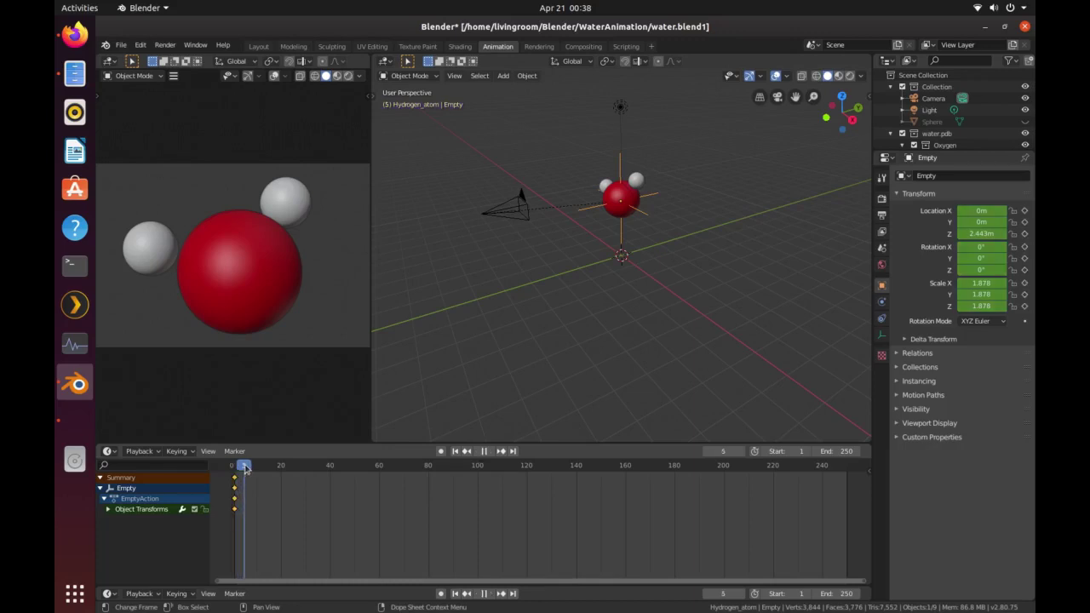
{"action": "left_click_drag", "start_coordinate": [244, 468], "coordinate": [454, 471]}
{"action": "key", "text": "space"}
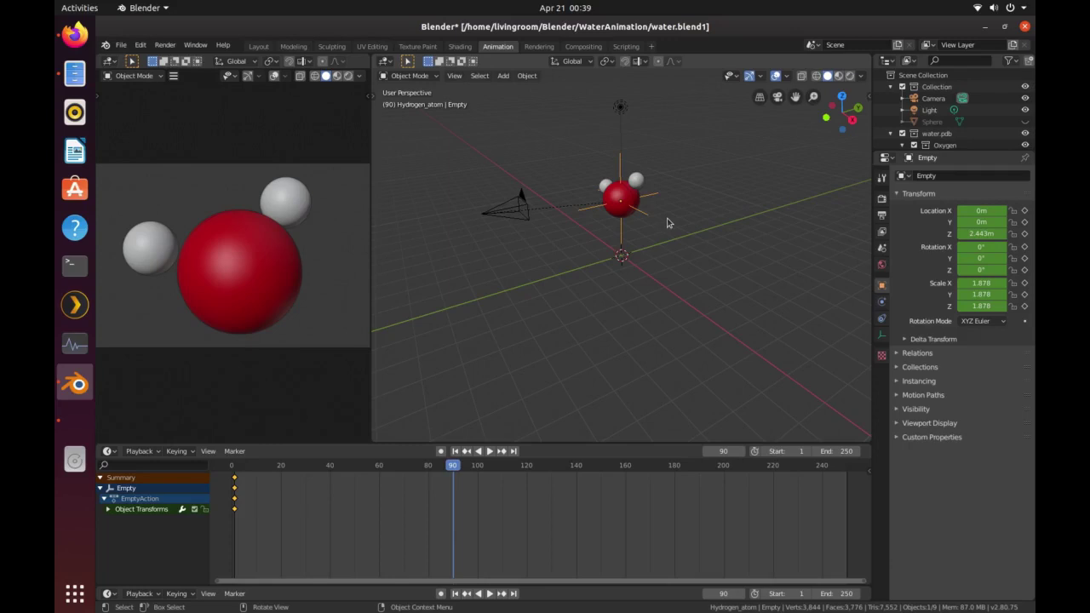
{"action": "type", "text": "rz180"}
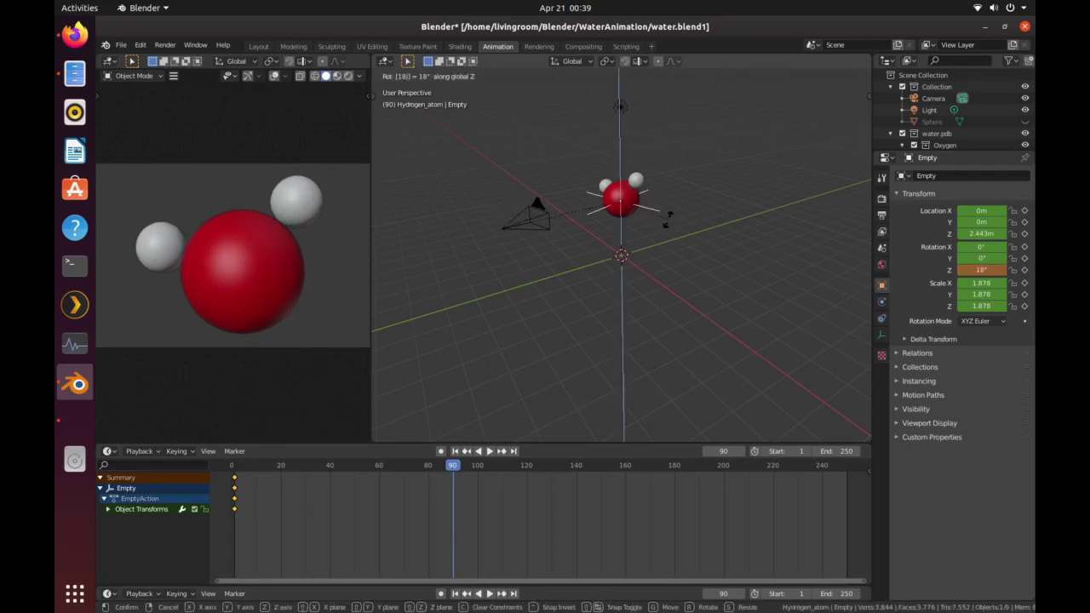
{"action": "key", "text": "Return"}
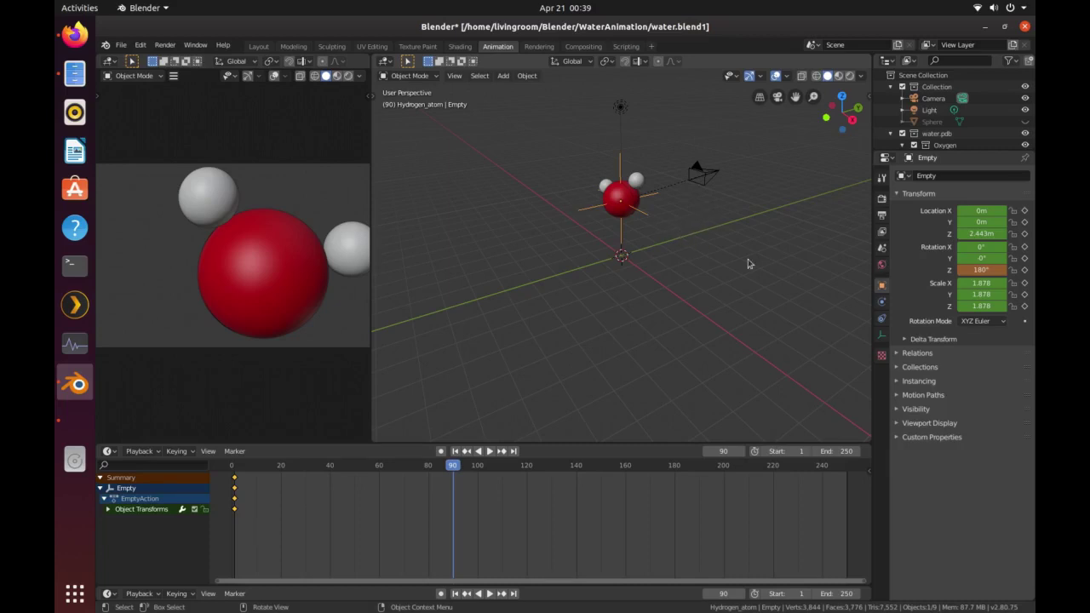
{"action": "key", "text": "i"}
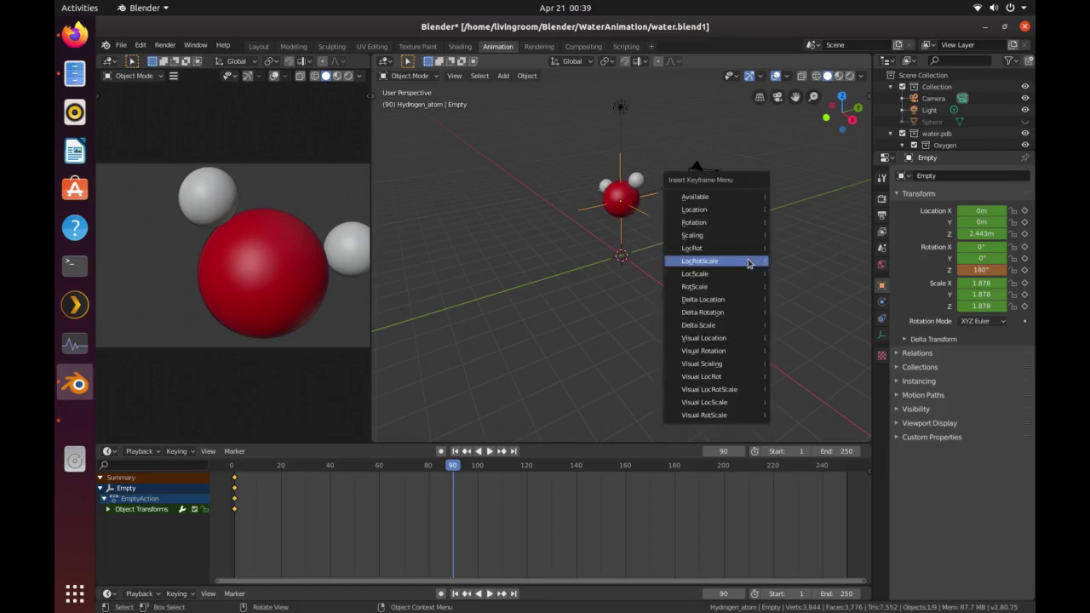
{"action": "left_click", "coordinate": [698, 262]}
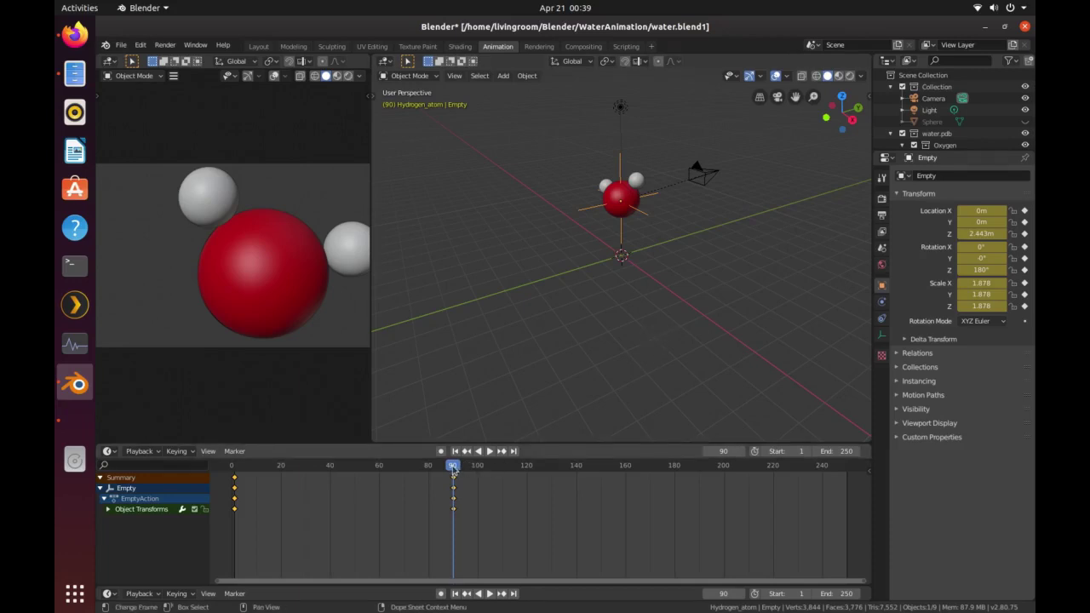
- At frame 180, rotate the empty a further 180 degrees around the global Z axis and insert a LocRotScale keyframe
{"action": "key", "text": "space"}
{"action": "left_click_drag", "start_coordinate": [453, 471], "coordinate": [675, 470]}
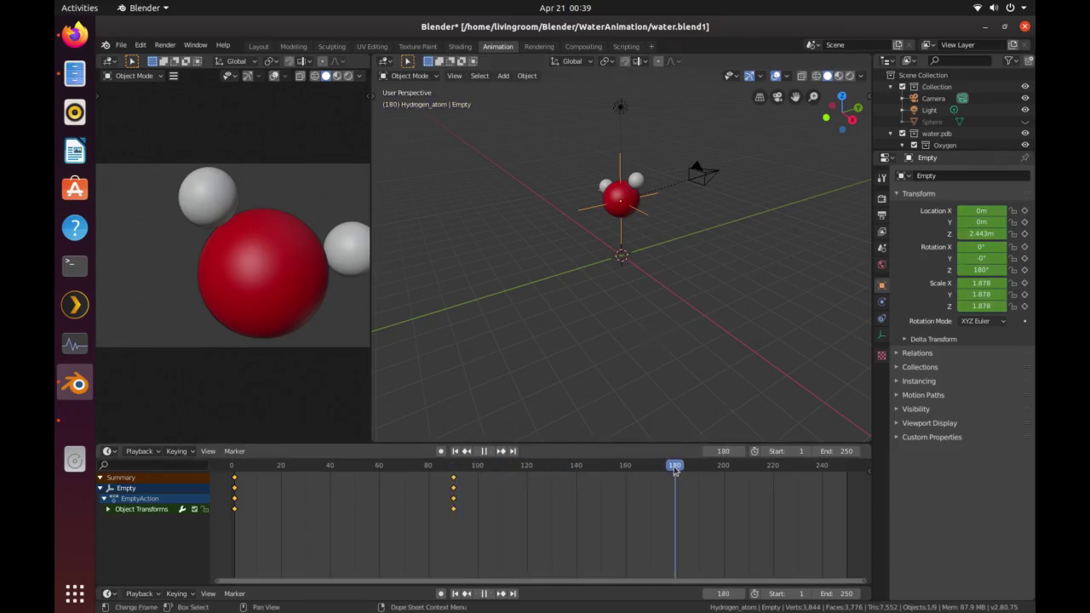
{"action": "key", "text": "space"}
{"action": "type", "text": "rz"}
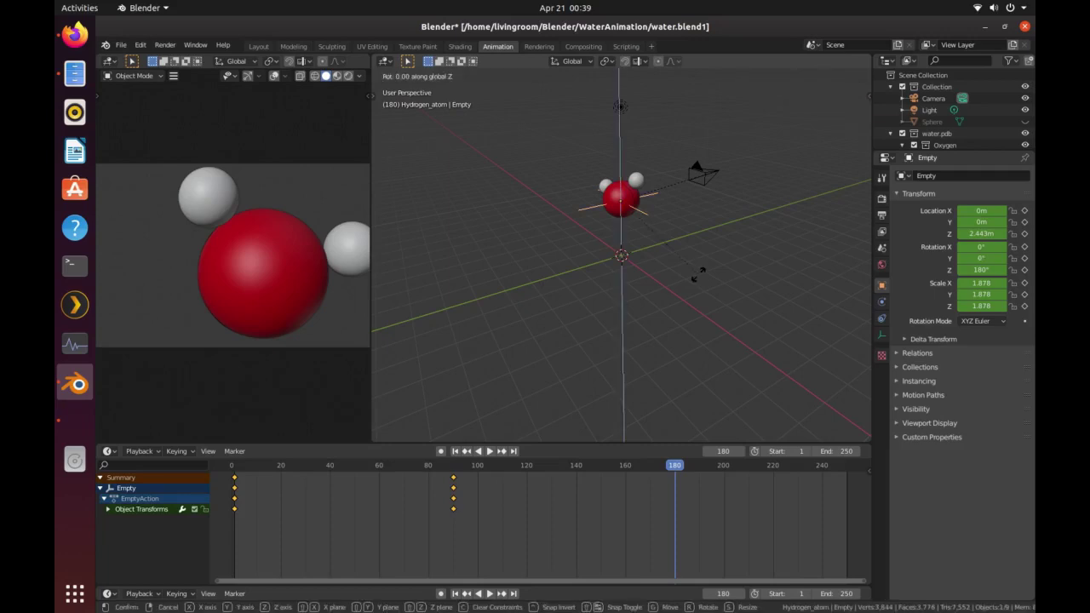
{"action": "type", "text": "180"}
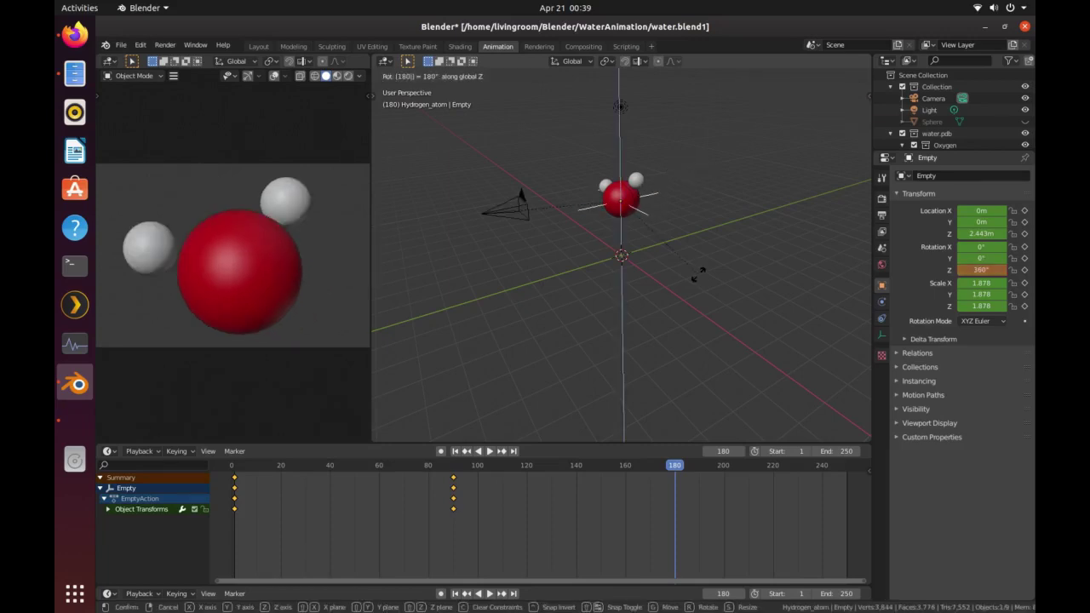
{"action": "key", "text": "Return"}
{"action": "key", "text": "i"}
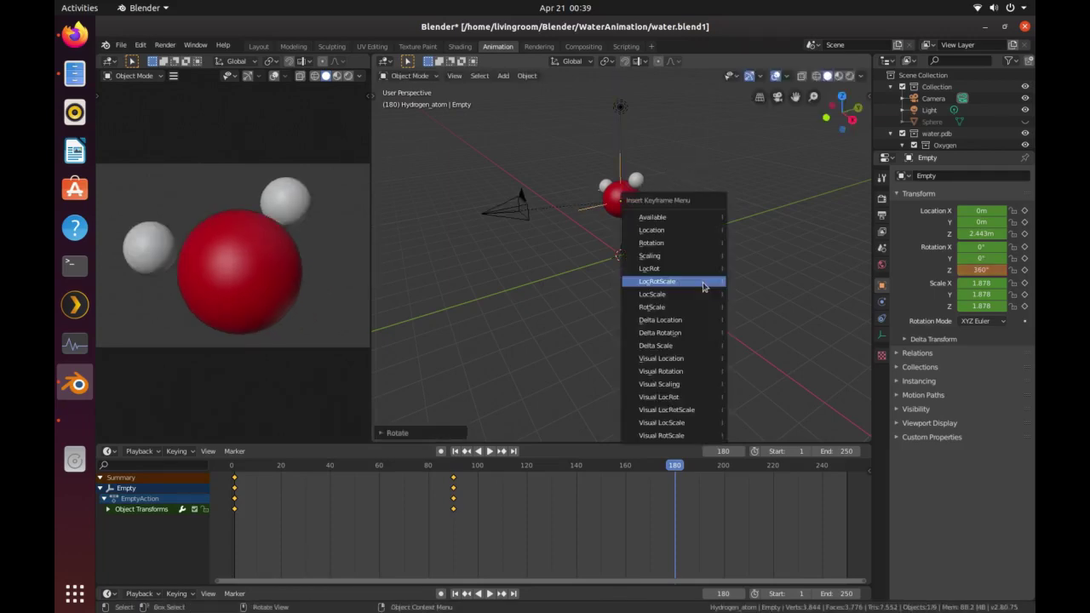
{"action": "left_click", "coordinate": [694, 285]}
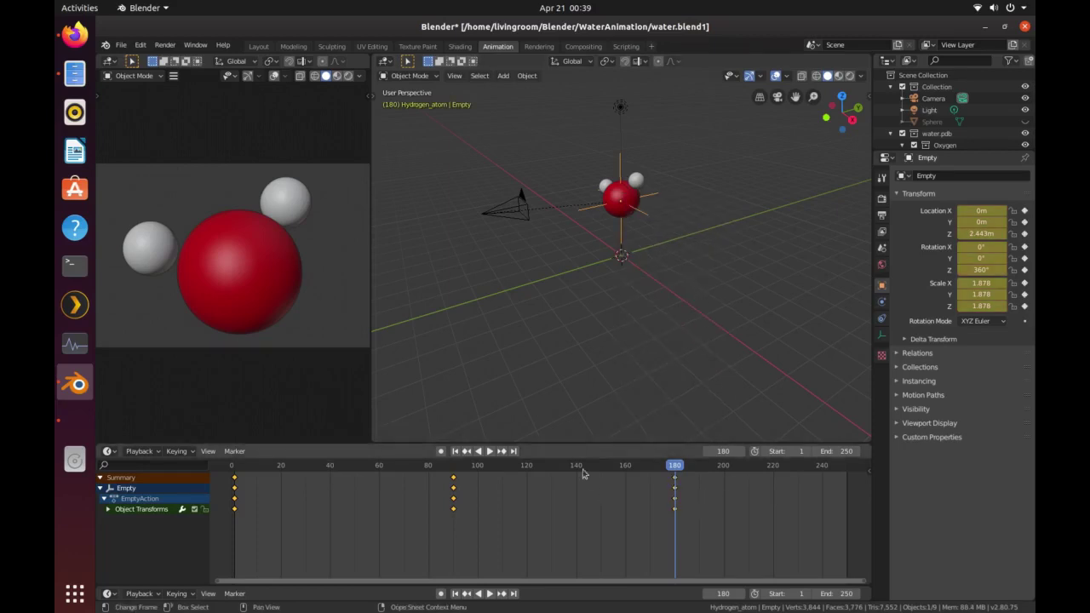
- Play the camera orbit animation from the first frame and stop it near the end
{"action": "left_click", "coordinate": [455, 452]}
{"action": "left_click", "coordinate": [490, 451]}
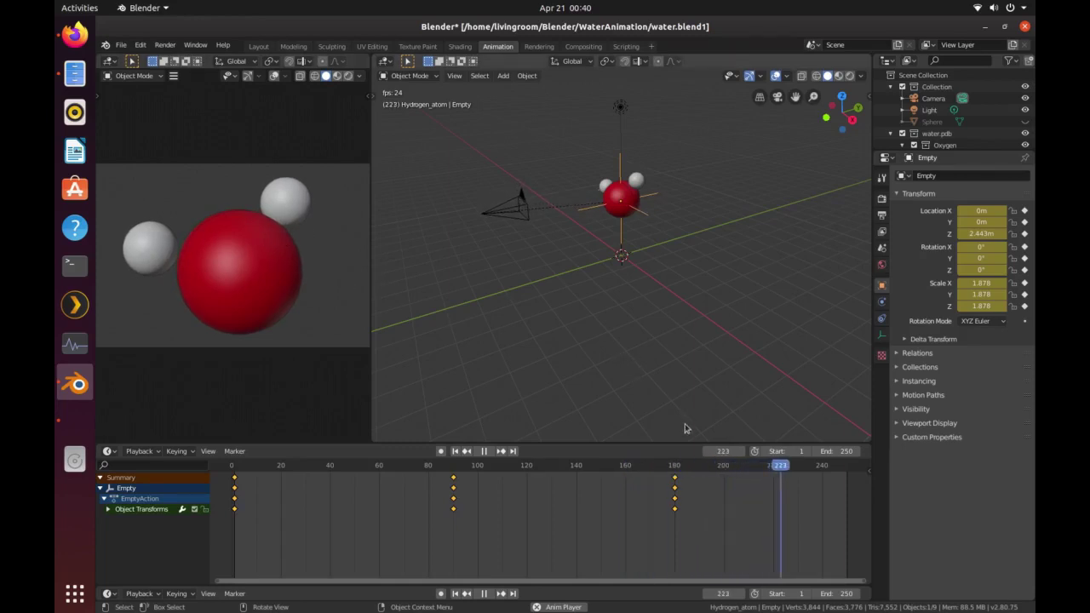
{"action": "key", "text": "space"}
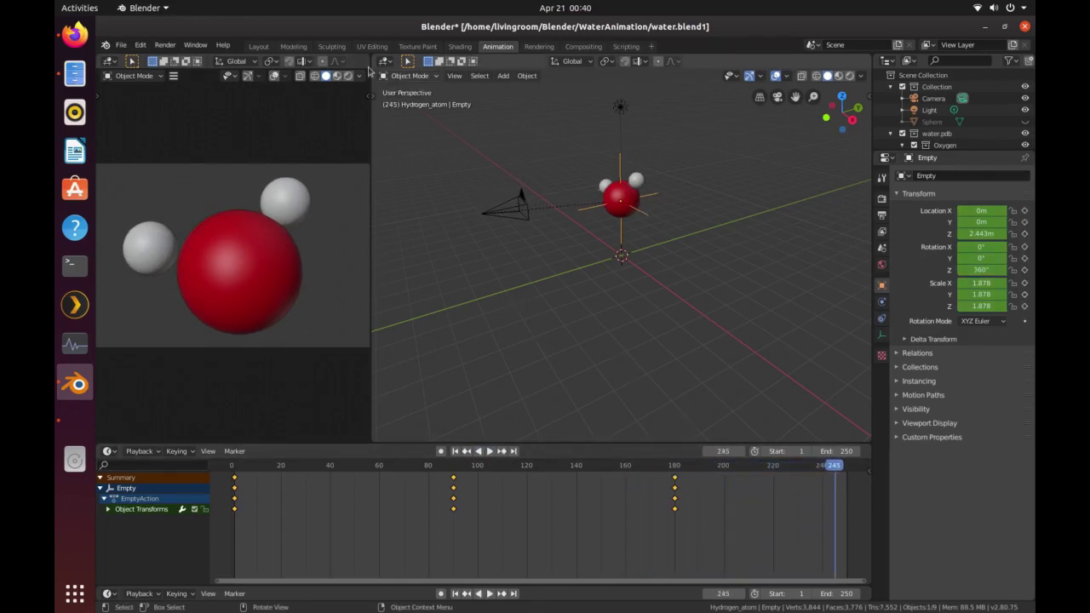
- In the Layout workspace's camera view, shift the empty slightly along the global X axis and play the animation to check the framing
{"action": "left_click", "coordinate": [258, 46]}
{"action": "left_click", "coordinate": [180, 76]}
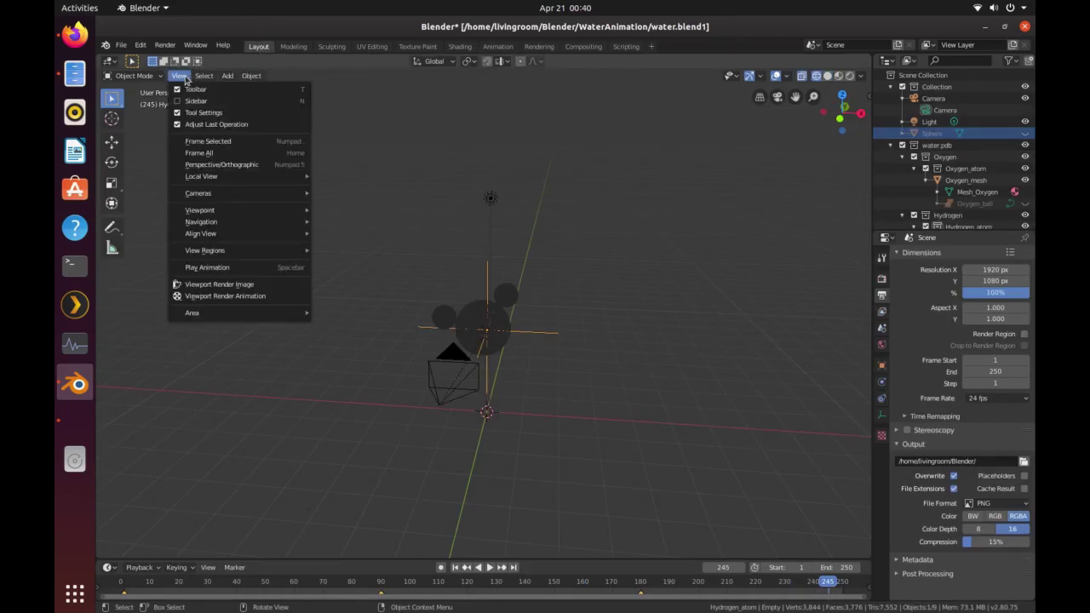
{"action": "mouse_move", "coordinate": [200, 193]}
{"action": "left_click", "coordinate": [356, 206]}
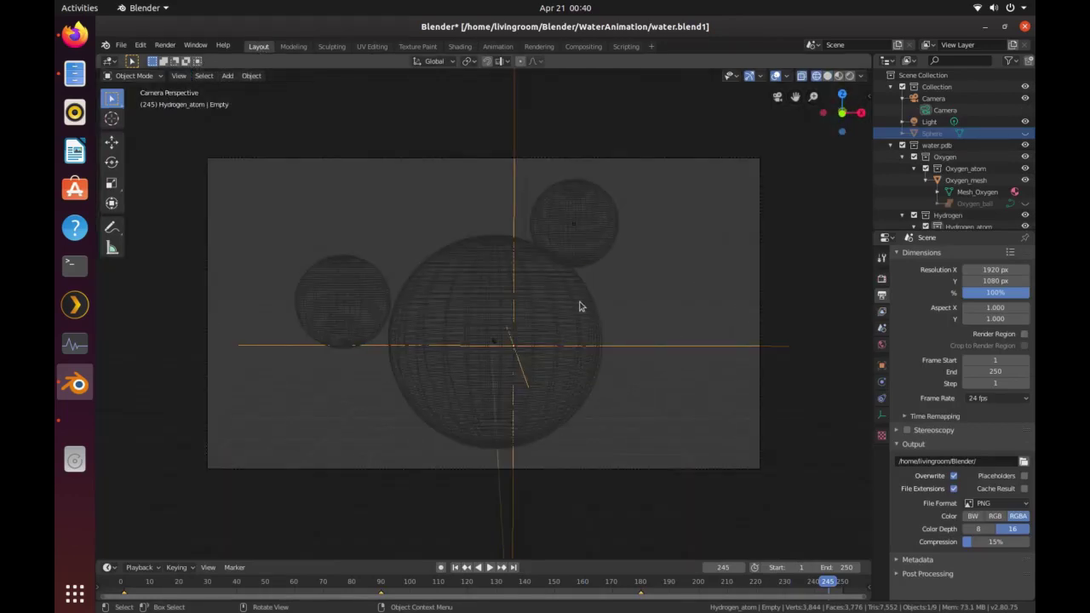
{"action": "key", "text": "g"}
{"action": "key", "text": "x"}
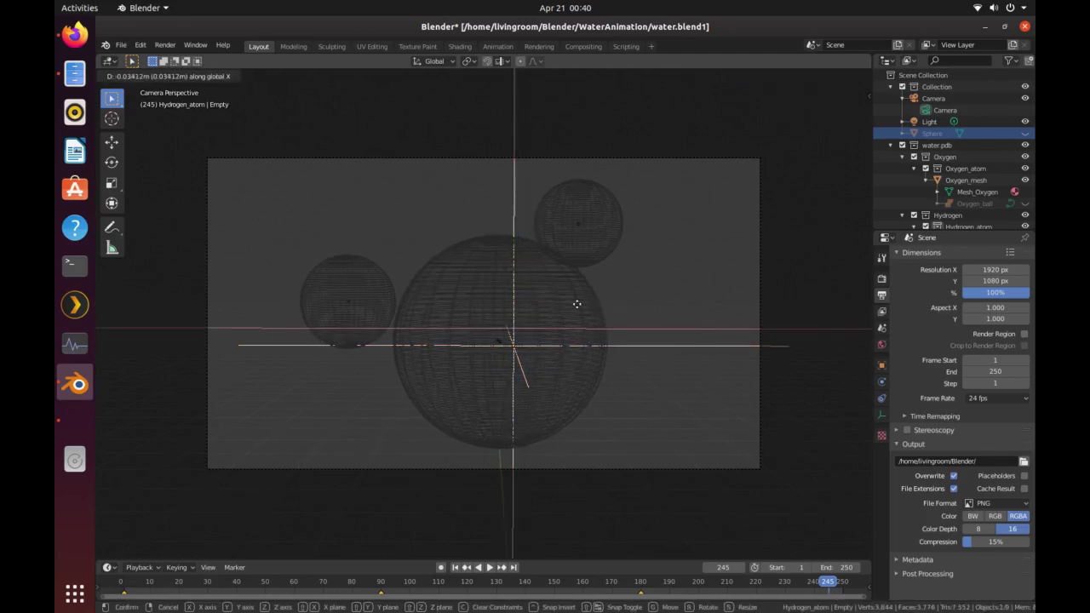
{"action": "left_click", "coordinate": [573, 302]}
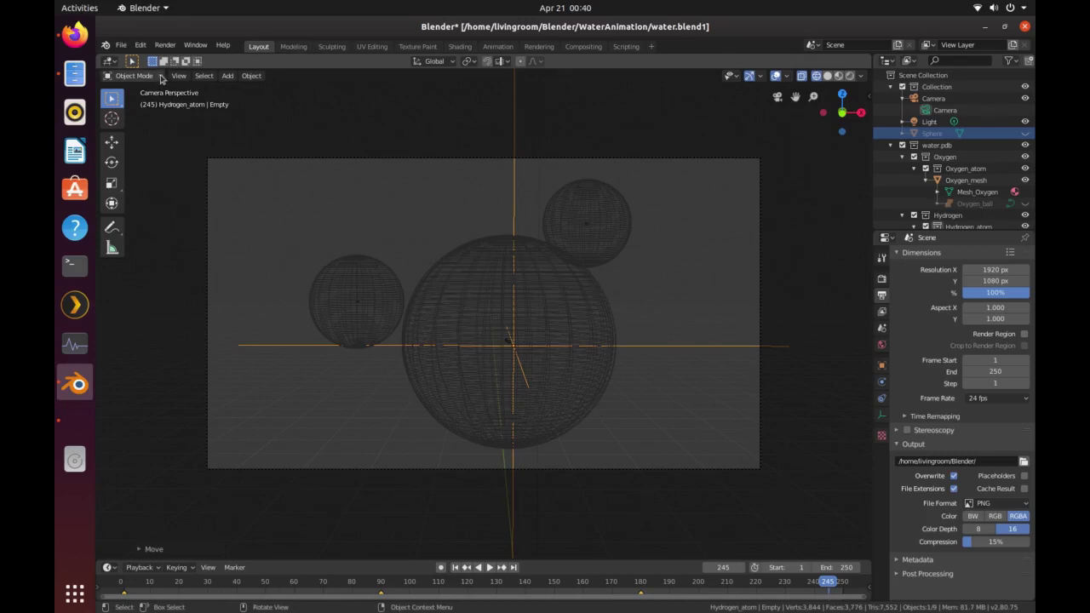
{"action": "left_click", "coordinate": [489, 567]}
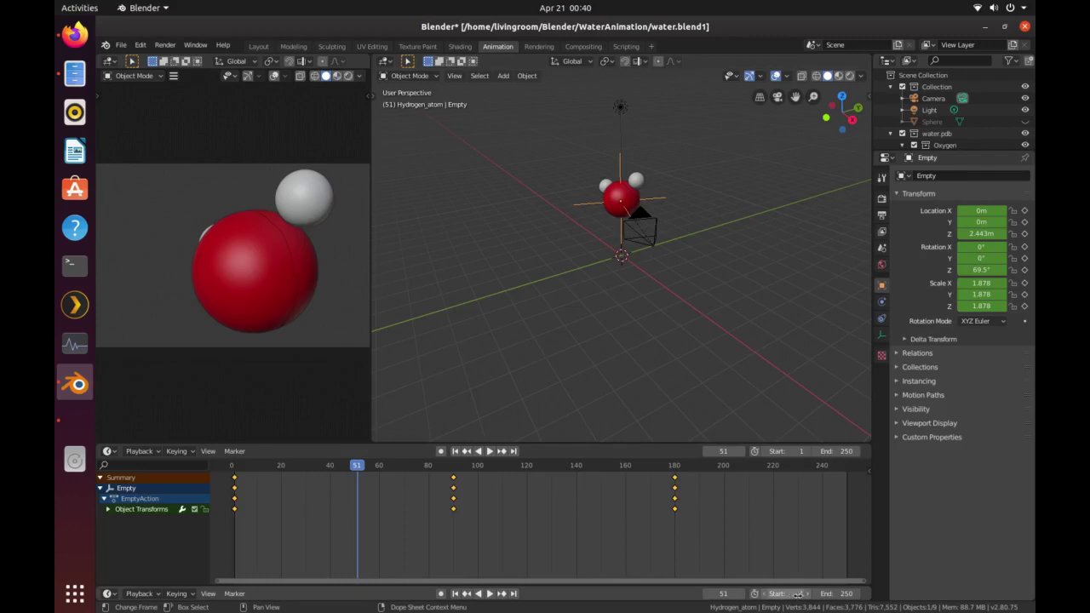
- In the Animation workspace, set the end frame to 200, play the animation from the first frame and stop it
{"action": "left_click", "coordinate": [845, 594]}
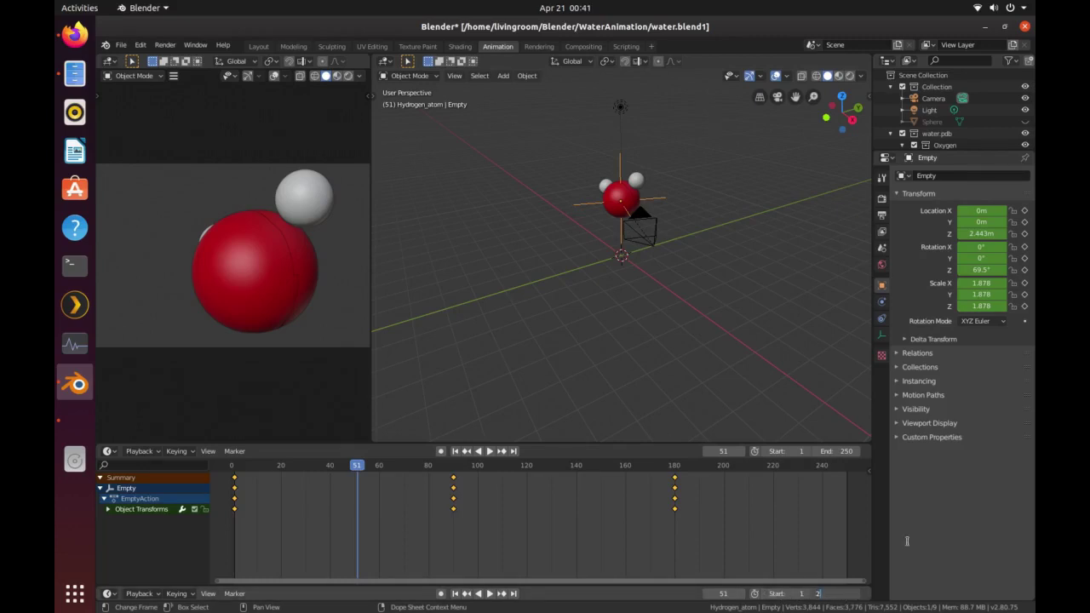
{"action": "key", "text": "Return"}
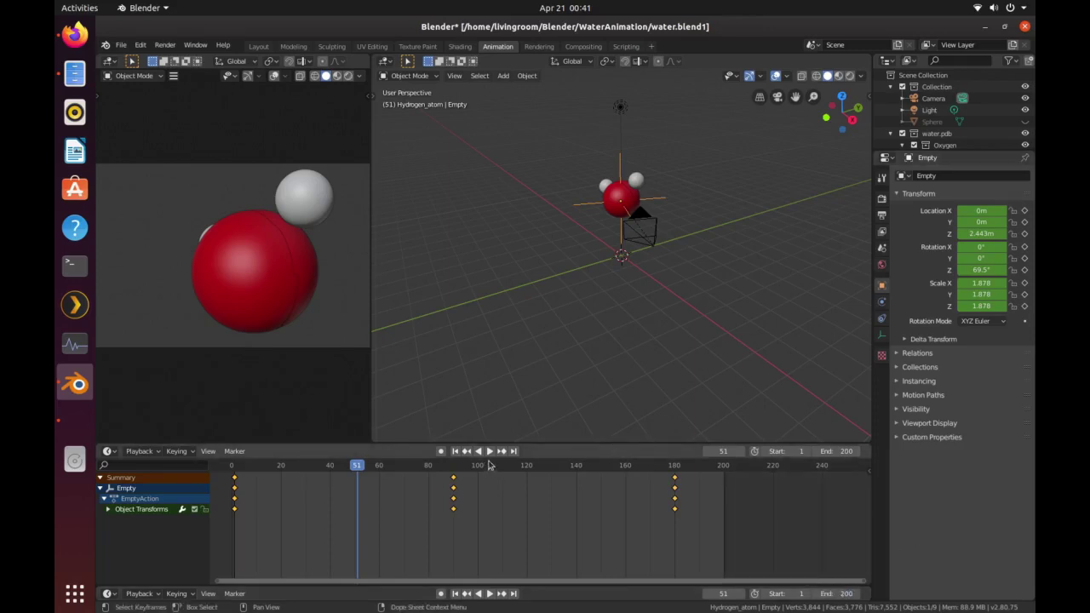
{"action": "left_click", "coordinate": [455, 451]}
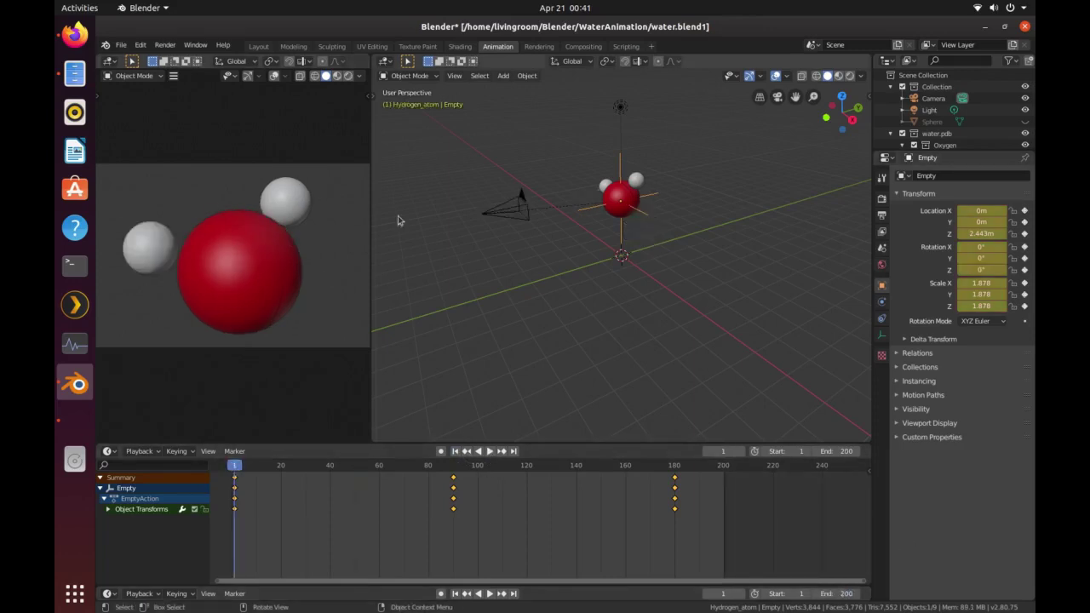
{"action": "left_click", "coordinate": [488, 452]}
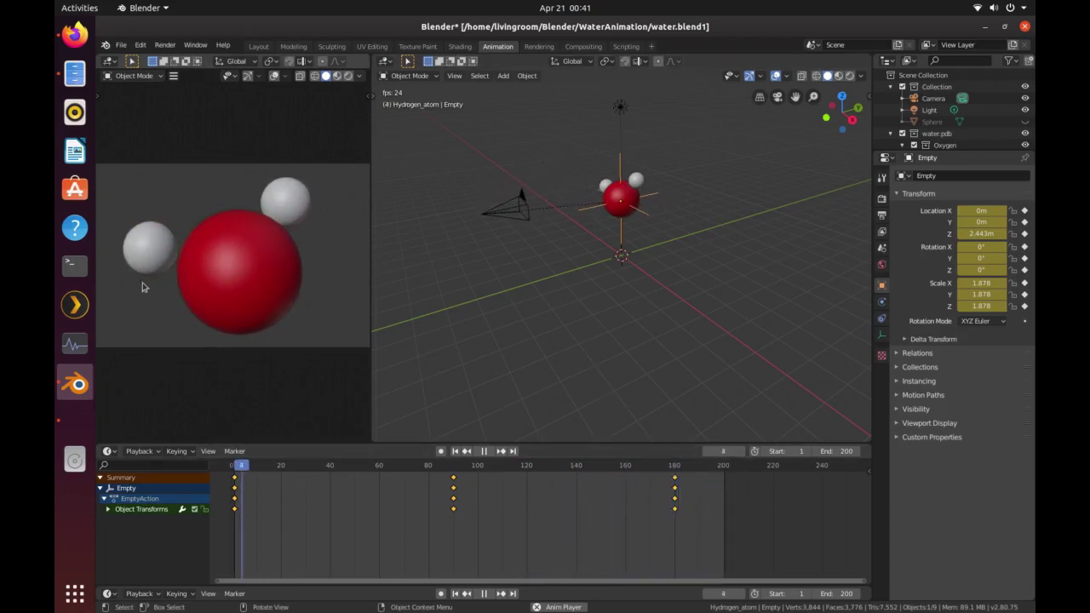
{"action": "key", "text": "space"}
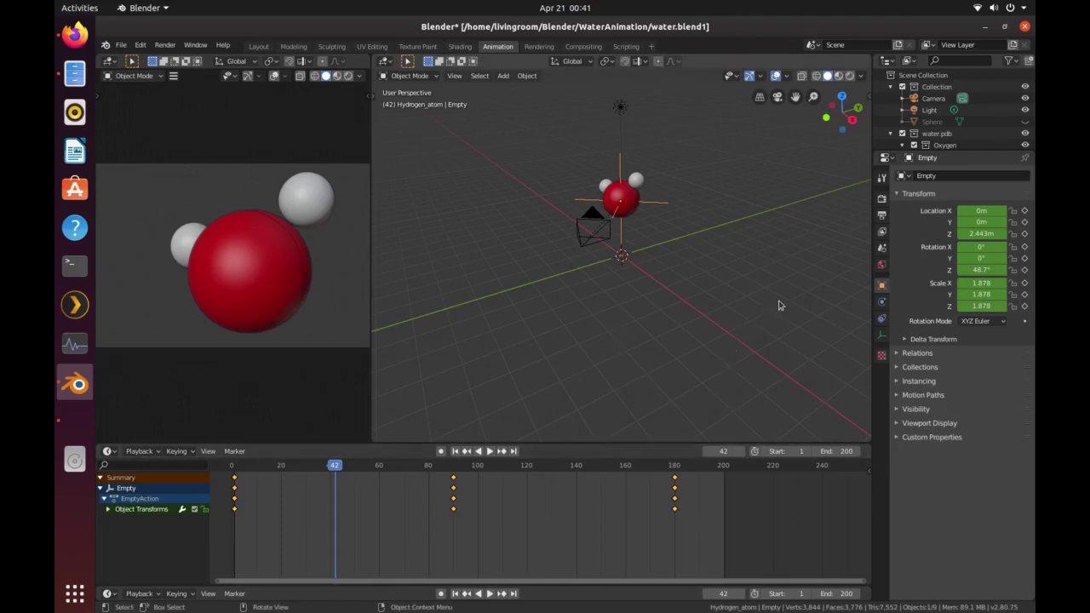
- In the output properties, set the resolution percentage to 5% and the frame step to 4
{"action": "left_click", "coordinate": [881, 214]}
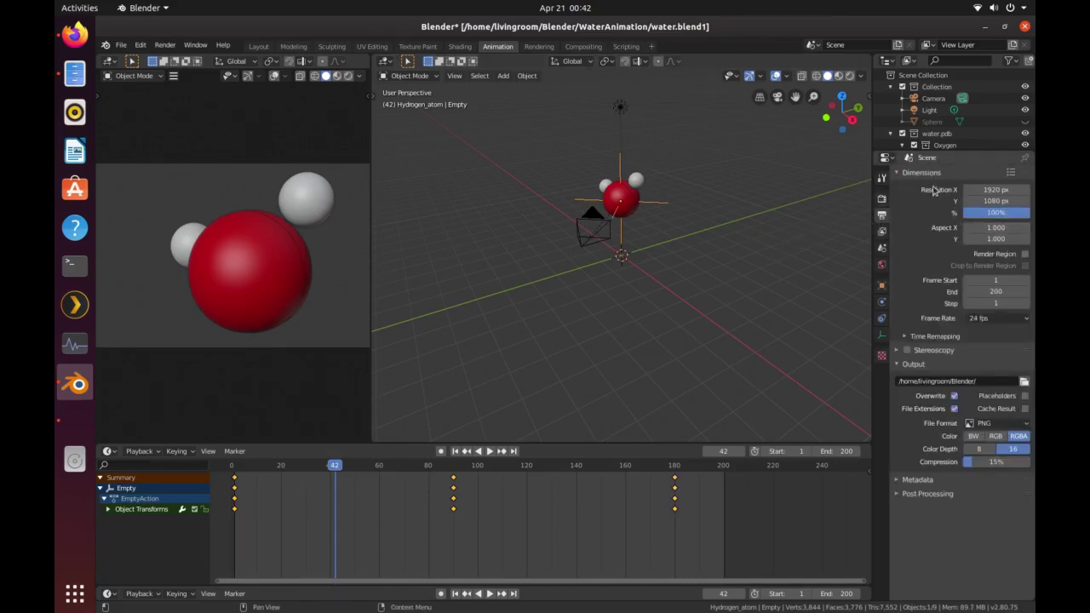
{"action": "left_click", "coordinate": [990, 218]}
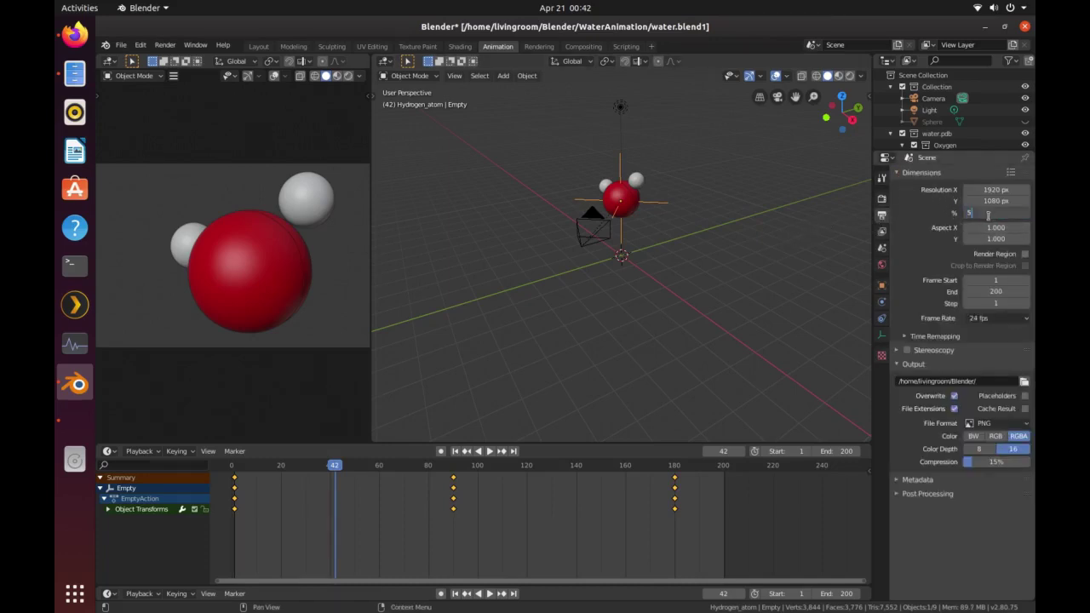
{"action": "key", "text": "Return"}
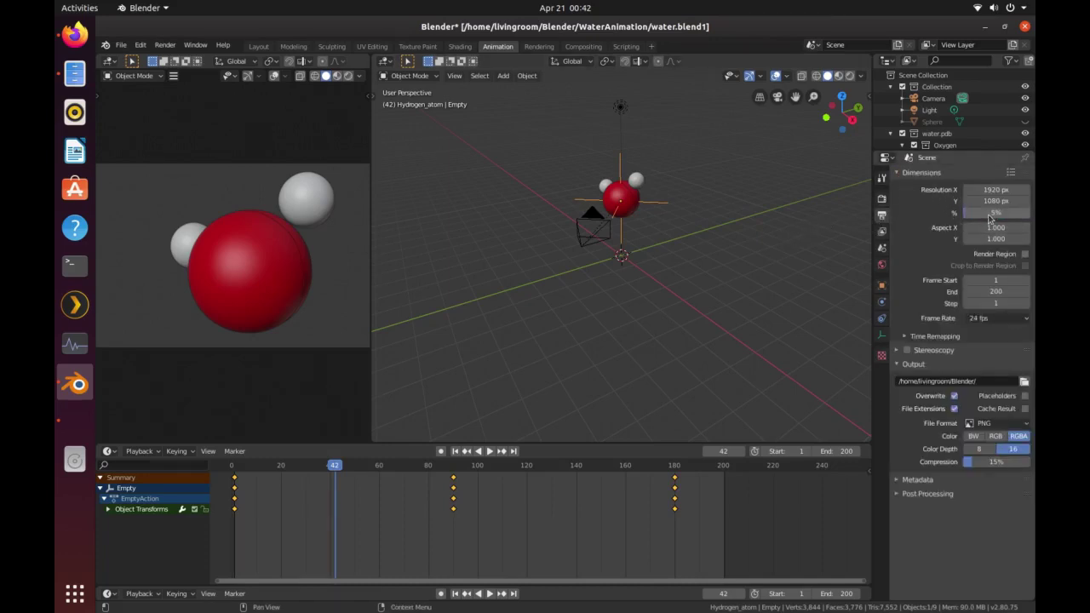
{"action": "left_click", "coordinate": [996, 304]}
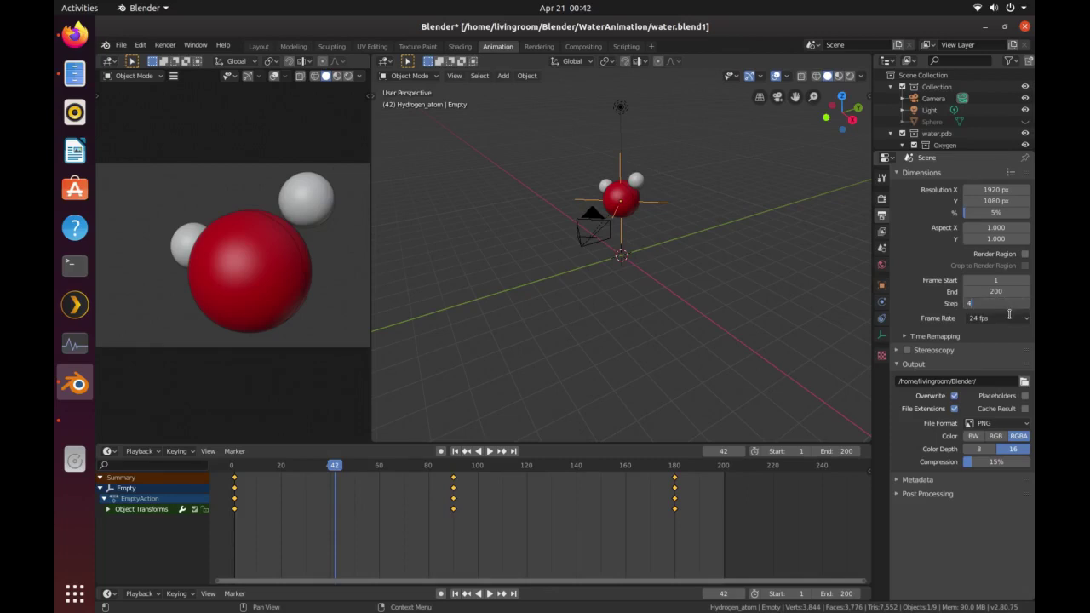
{"action": "key", "text": "Return"}
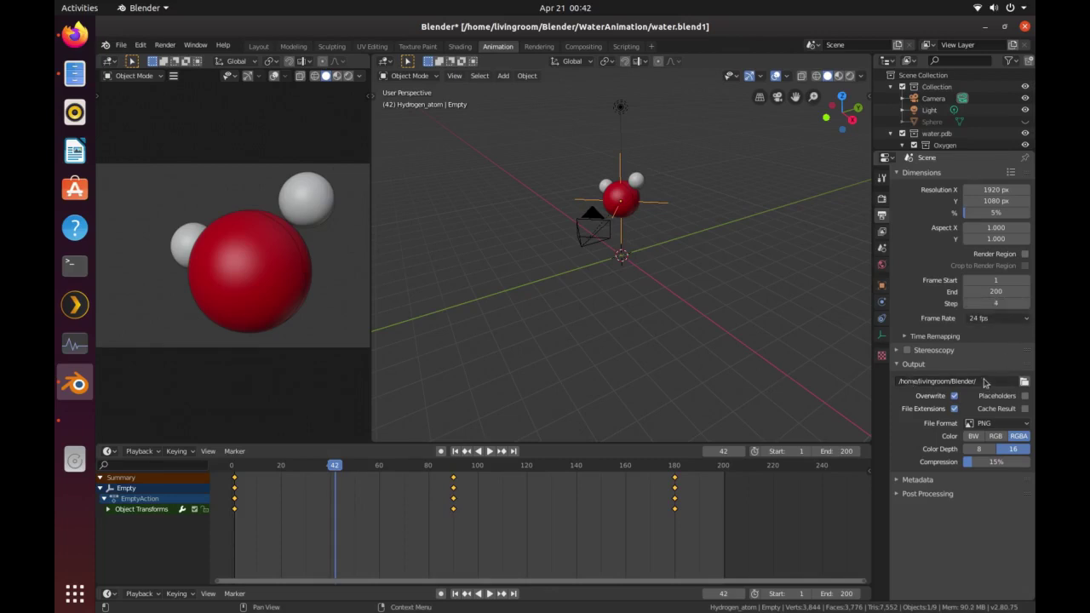
- Set the render output folder to Desktop and the file format to AVI JPEG
{"action": "left_click", "coordinate": [1024, 382]}
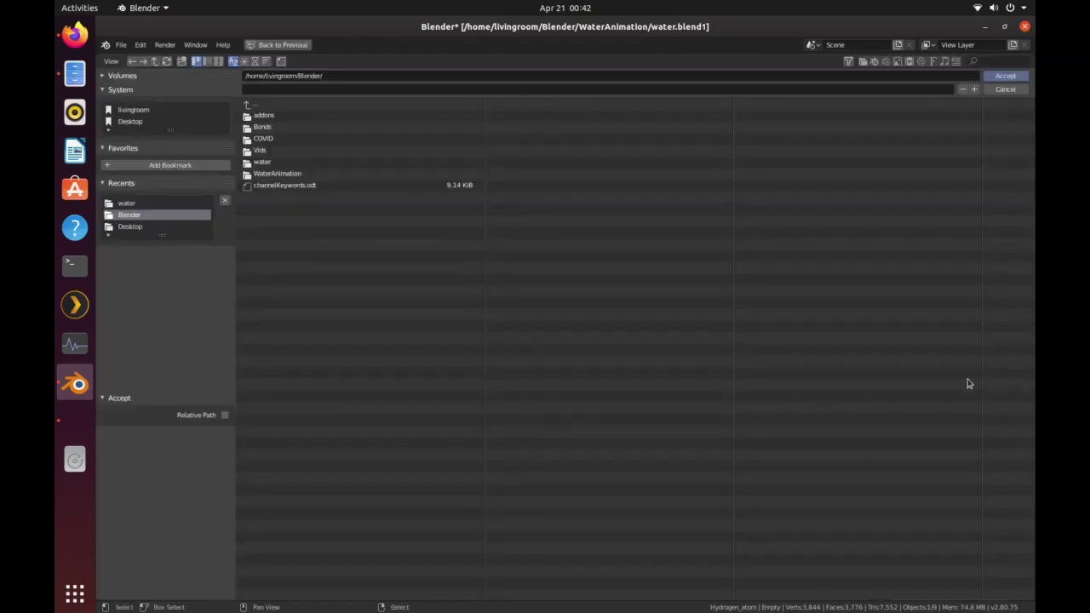
{"action": "left_click", "coordinate": [136, 122]}
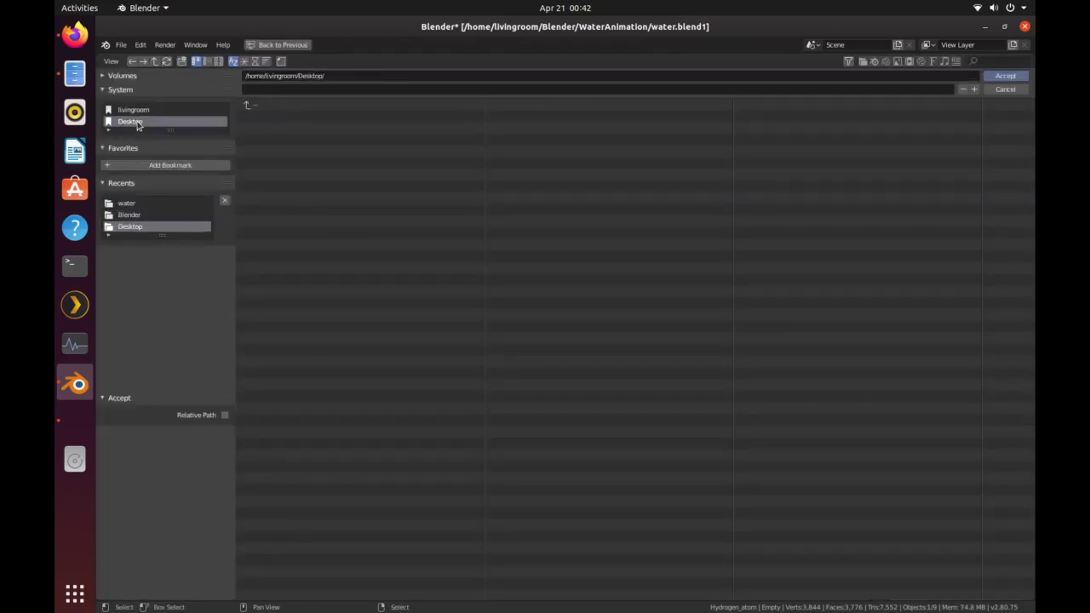
{"action": "left_click", "coordinate": [1005, 76]}
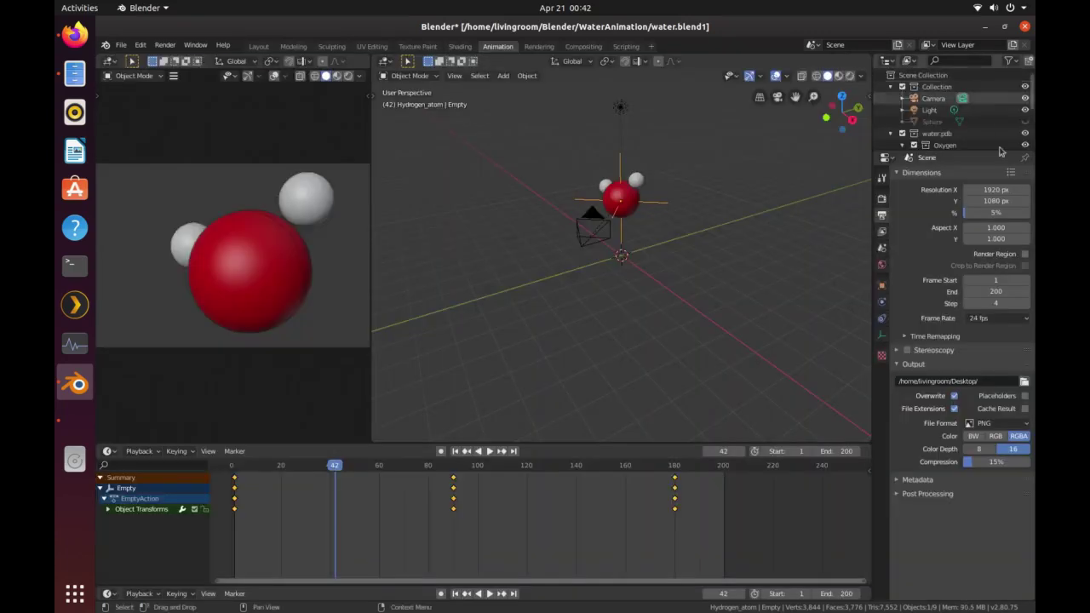
{"action": "left_click", "coordinate": [975, 424]}
{"action": "left_click", "coordinate": [984, 467]}
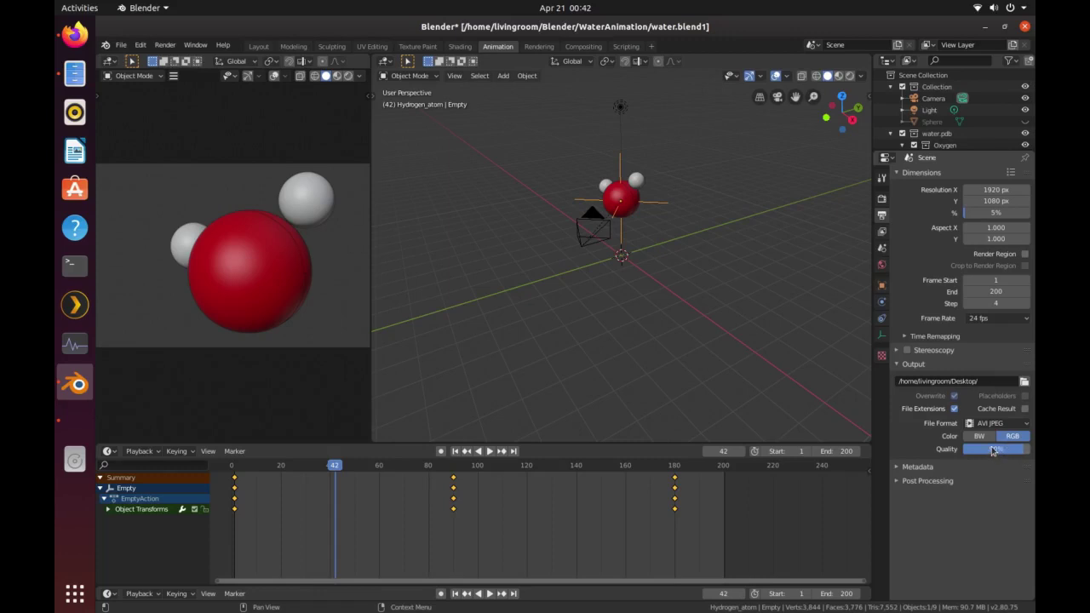
- Render the low-resolution test animation, play the resulting AVI in the video player and close the player
{"action": "left_click", "coordinate": [164, 45]}
{"action": "left_click", "coordinate": [177, 70]}
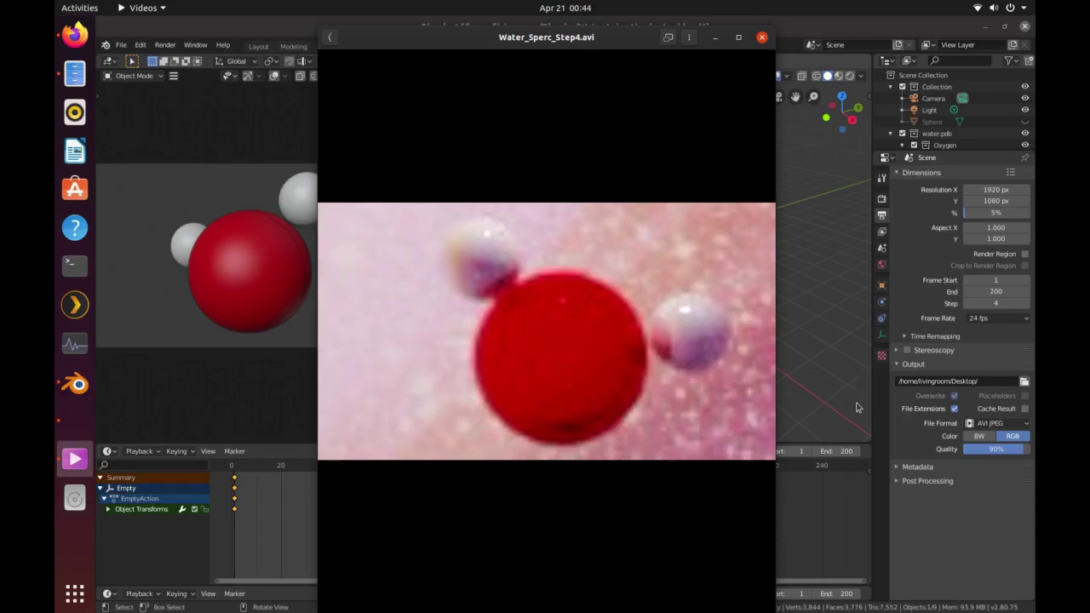
{"action": "left_click", "coordinate": [357, 597]}
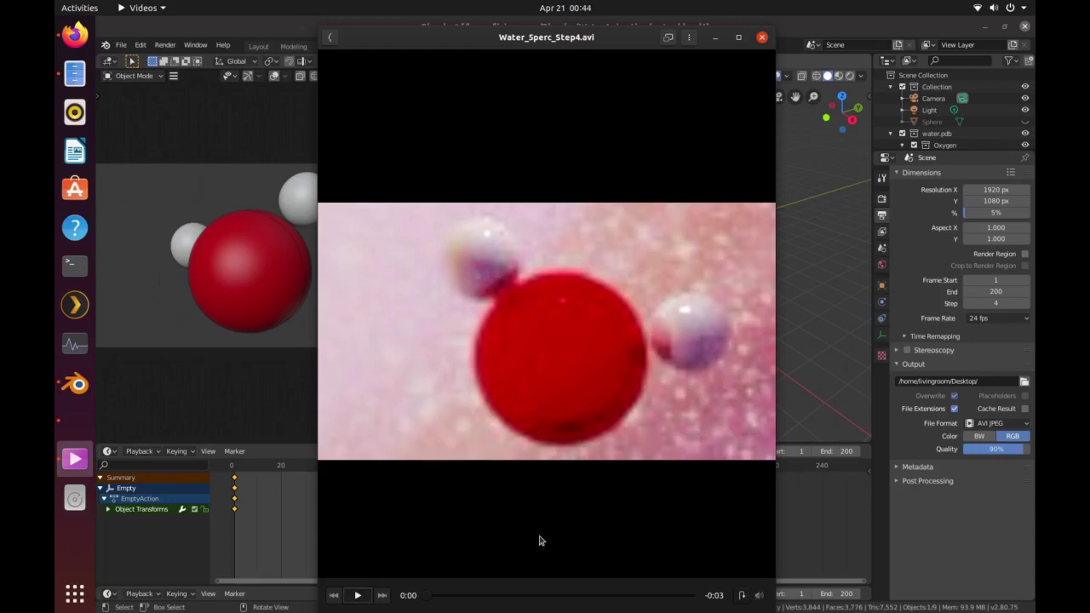
{"action": "left_click", "coordinate": [358, 595]}
{"action": "left_click", "coordinate": [762, 37]}
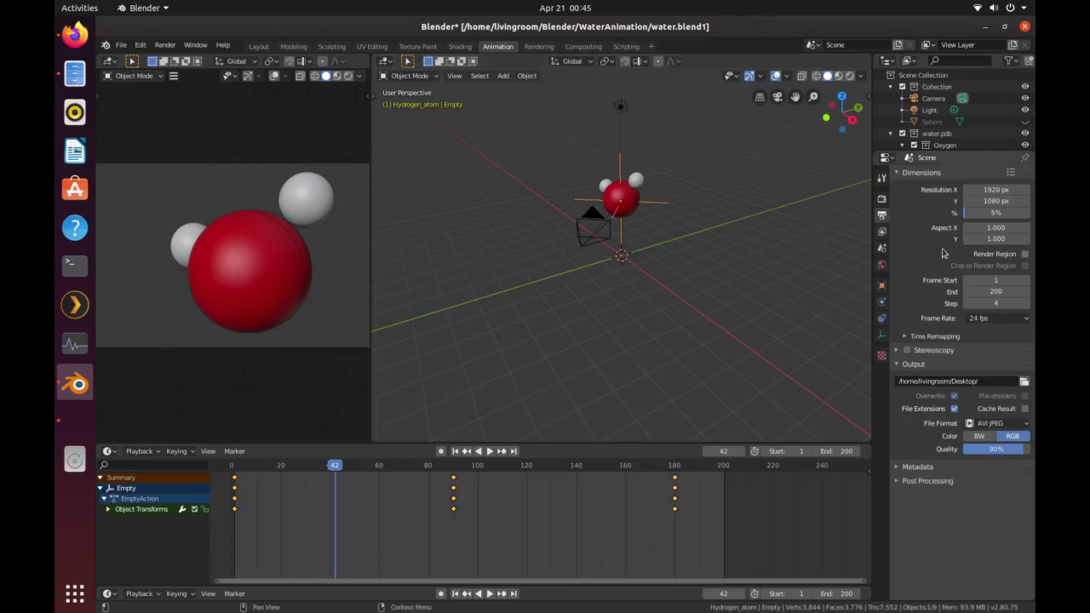
- Set the resolution percentage to 20% and the frame step to 1 for a smoother render
{"action": "left_click", "coordinate": [983, 214]}
{"action": "key", "text": "Return"}
{"action": "left_click", "coordinate": [1002, 306]}
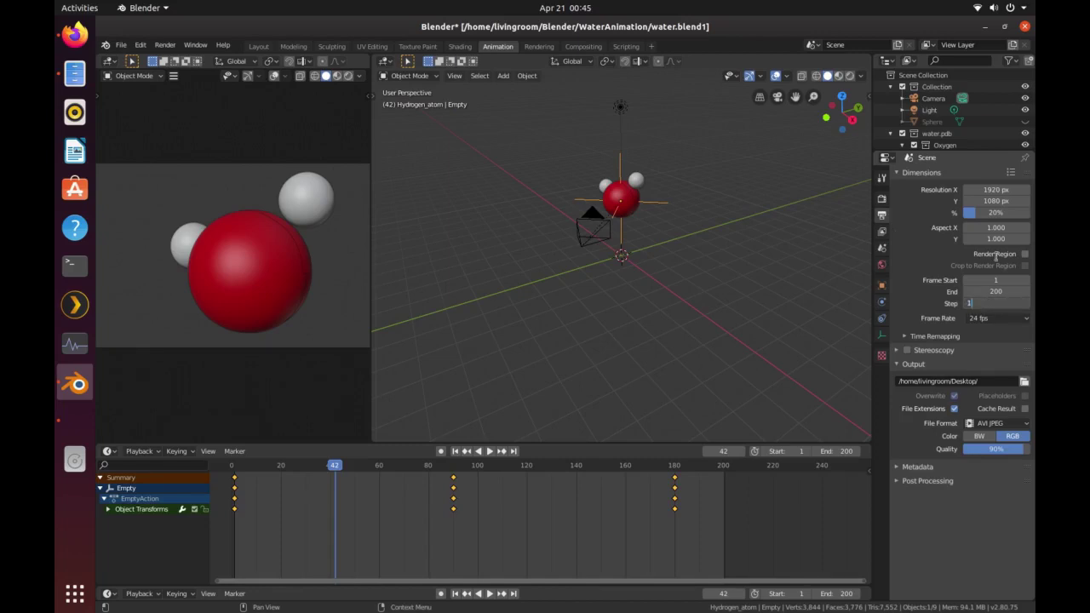
{"action": "key", "text": "Return"}
- Render the full animation with the new settings and play Water20perc_Step1.avi from the start in the video player
{"action": "left_click", "coordinate": [166, 45]}
{"action": "left_click", "coordinate": [200, 68]}
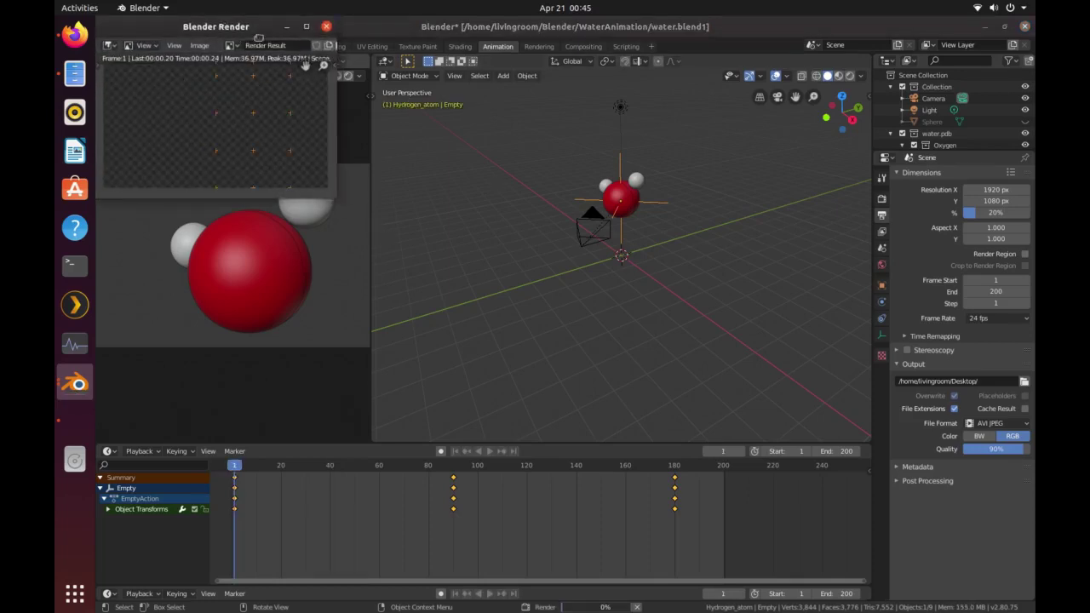
{"action": "left_click_drag", "start_coordinate": [258, 38], "coordinate": [505, 114]}
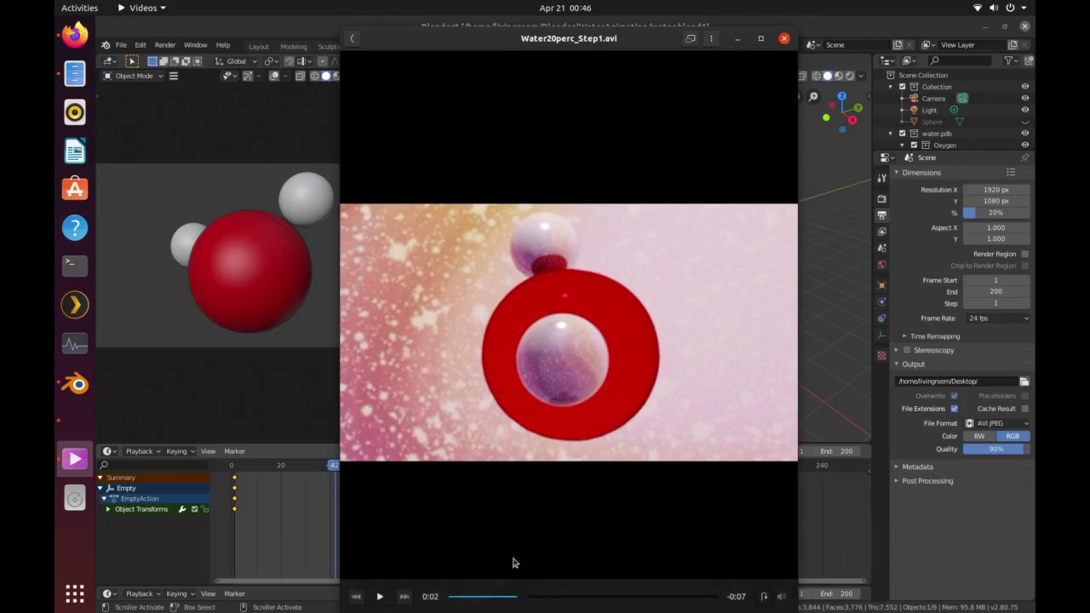
{"action": "left_click", "coordinate": [379, 593]}
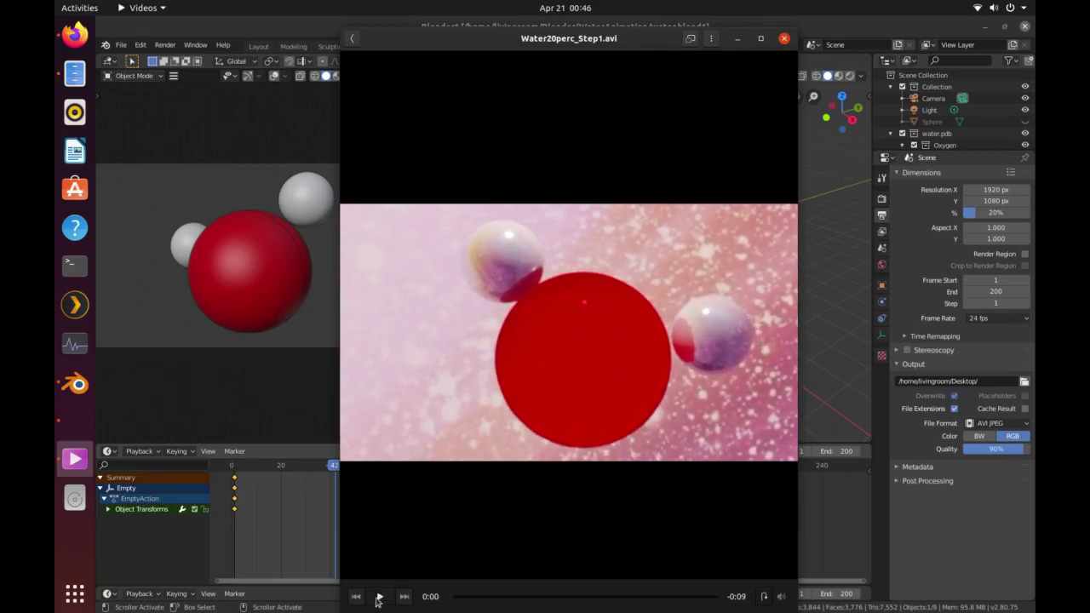
{"action": "left_click", "coordinate": [380, 596]}
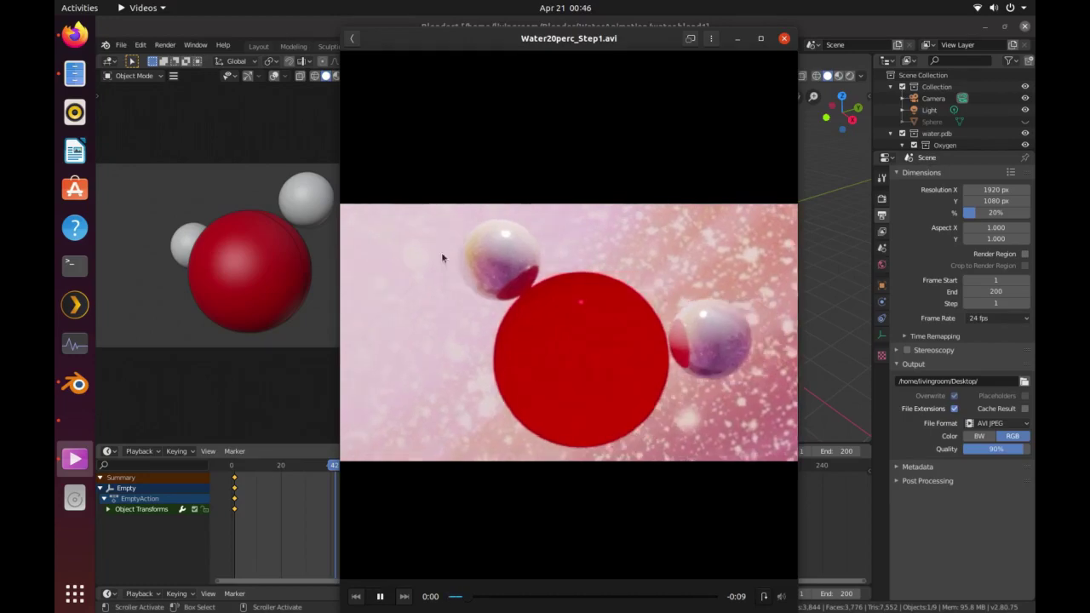